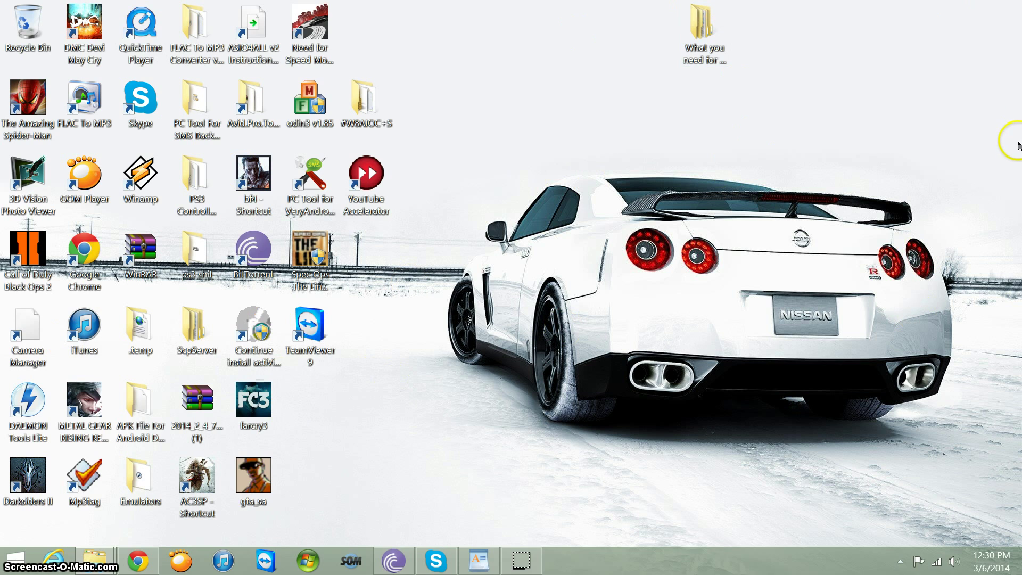
Step: Open the PC and devices page of Windows 8.1 PC settings from the Settings charm
mouse_move(1019, 11)
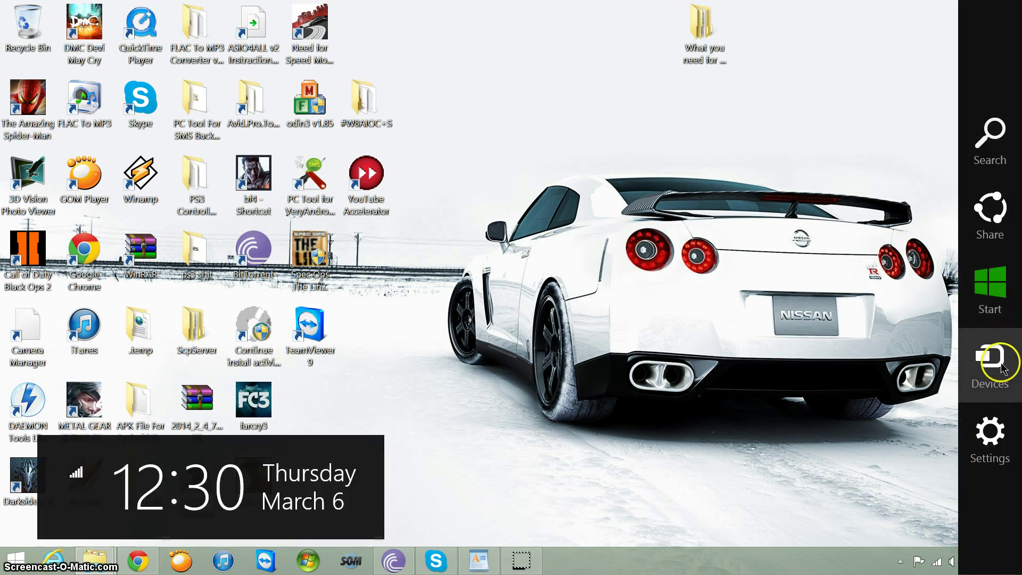
left_click(990, 429)
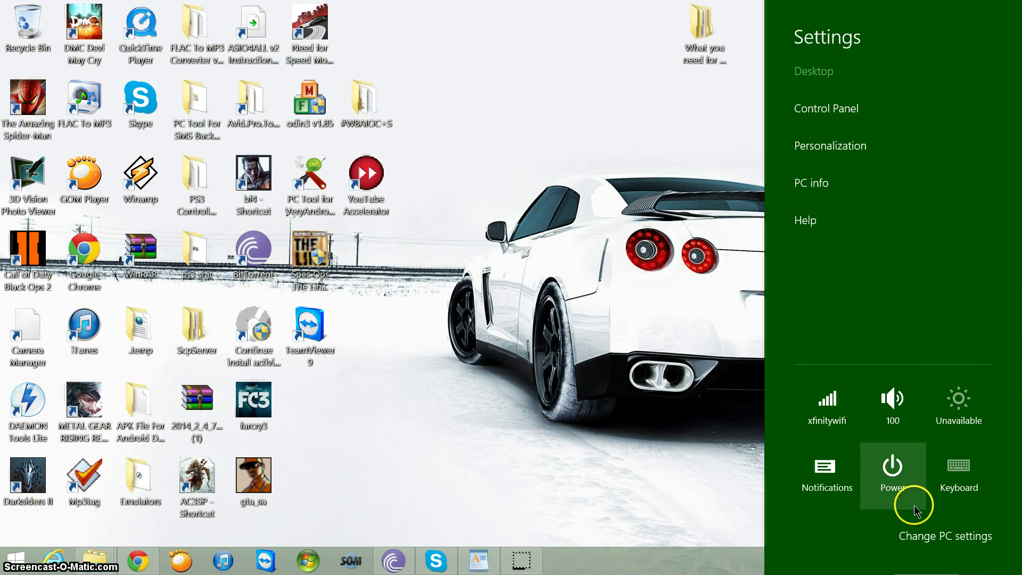
left_click(936, 532)
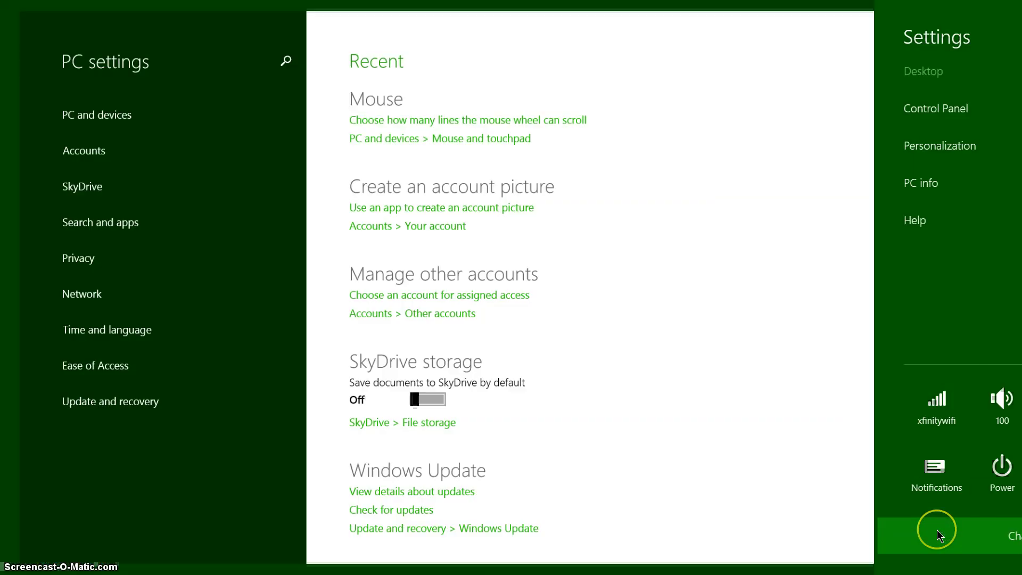
left_click(107, 115)
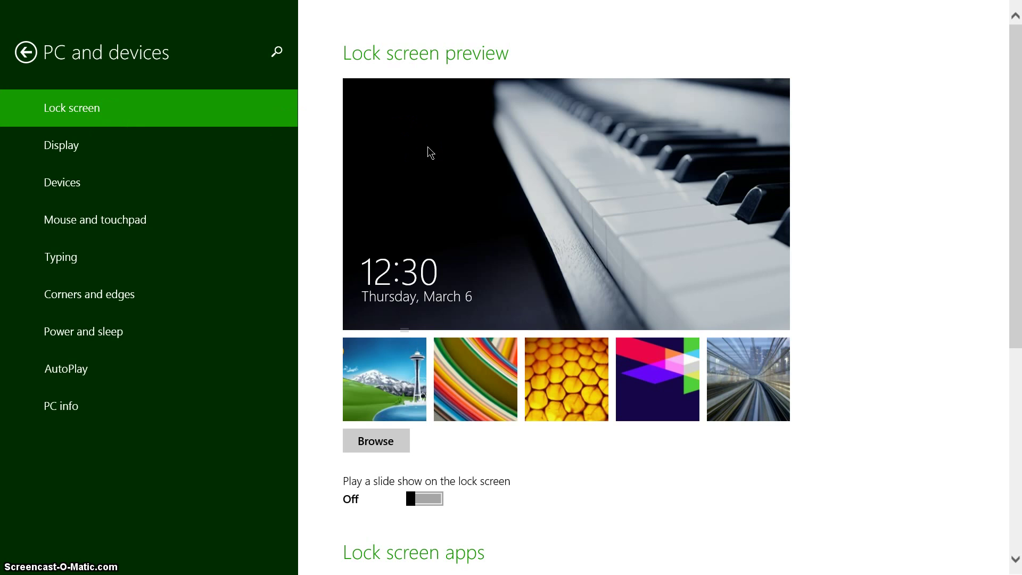
Step: Choose the pink and purple geometric lock screen picture, then go back to the settings home page
left_click(404, 372)
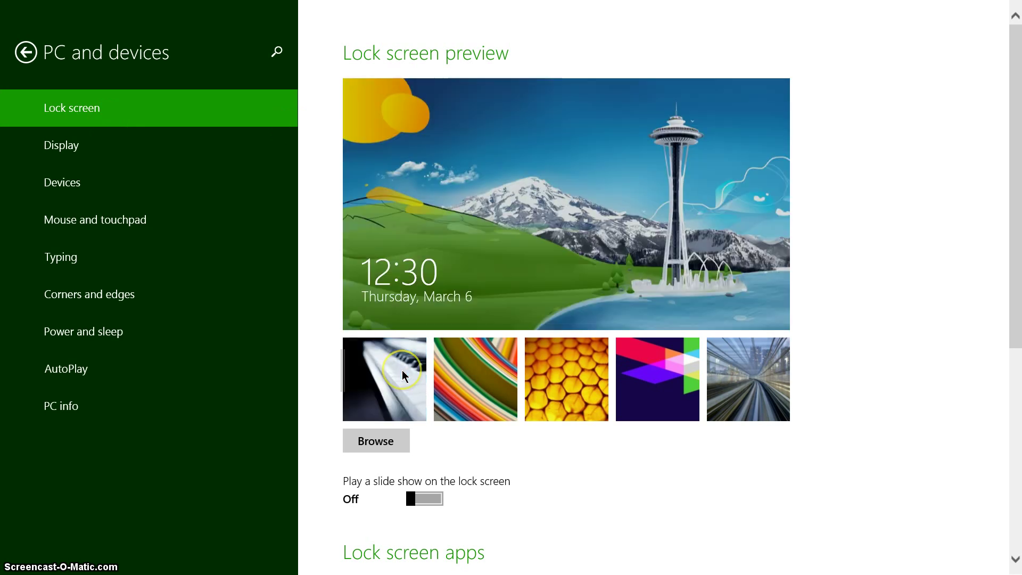
left_click(471, 379)
left_click(548, 387)
left_click(620, 390)
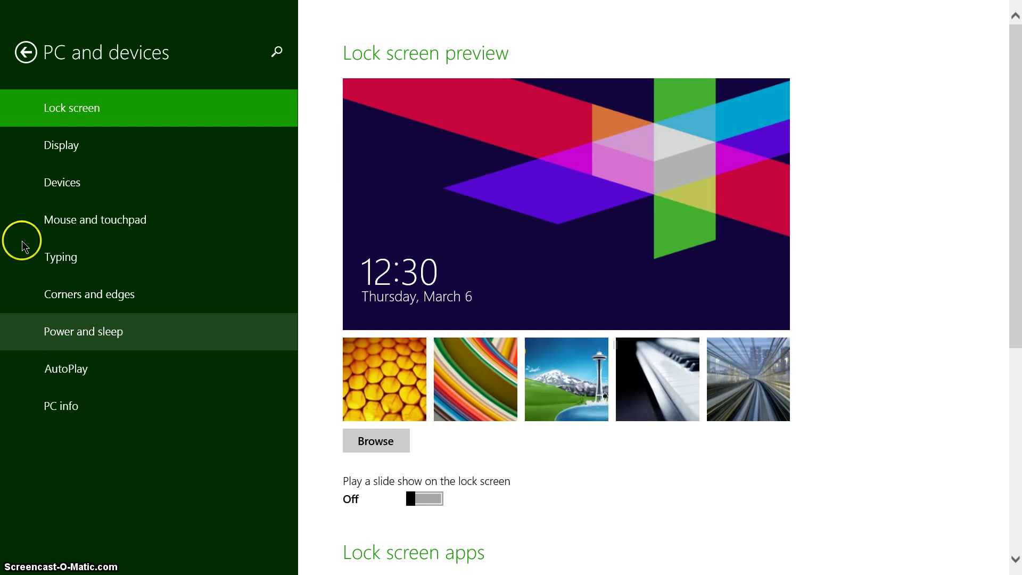
left_click(25, 52)
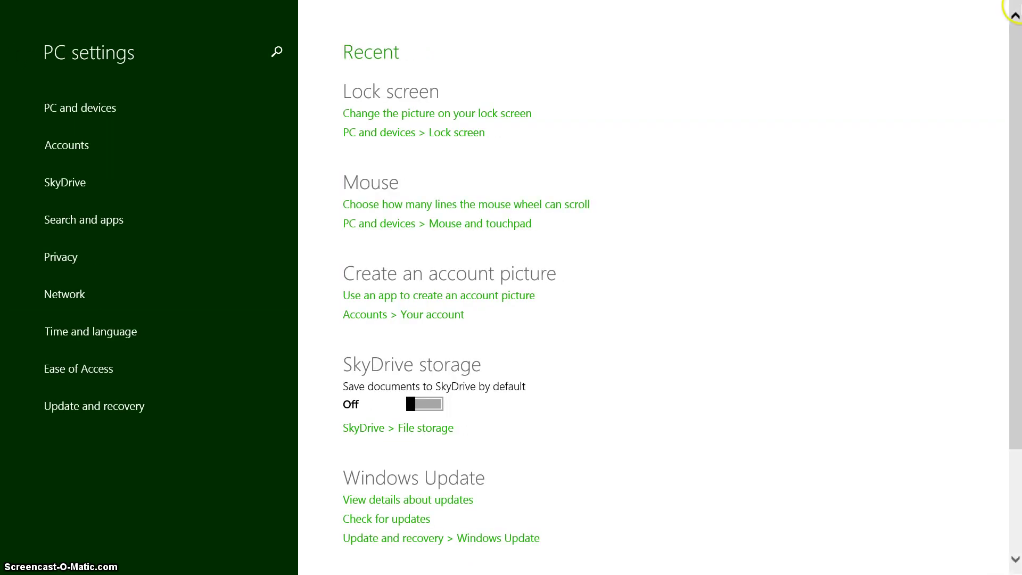
mouse_move(1015, 10)
Step: Close PC settings, switch to the desktop and select the 'What you need for Windows 8!' folder
left_click_drag(497, 11, 492, 570)
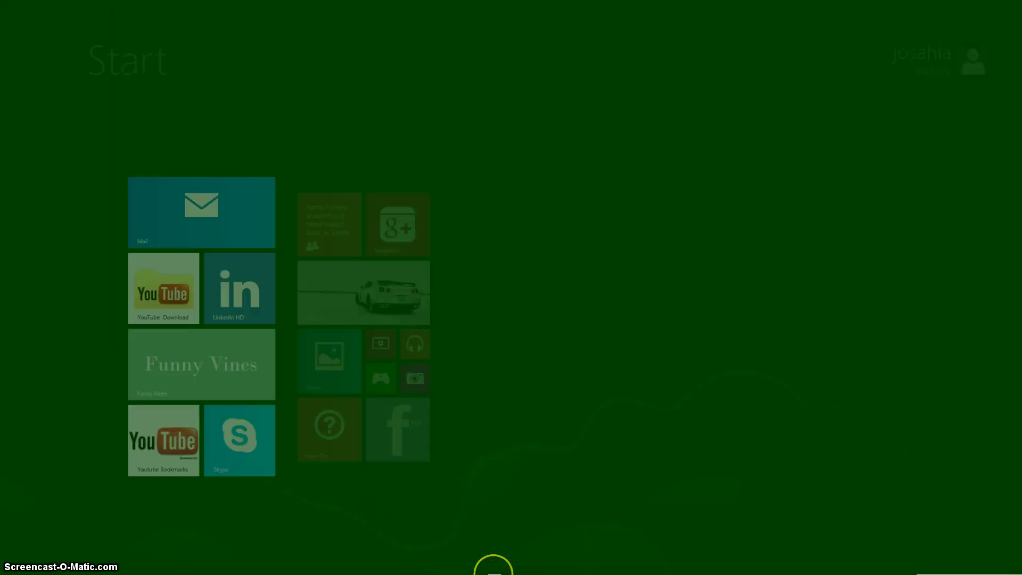
left_click(387, 287)
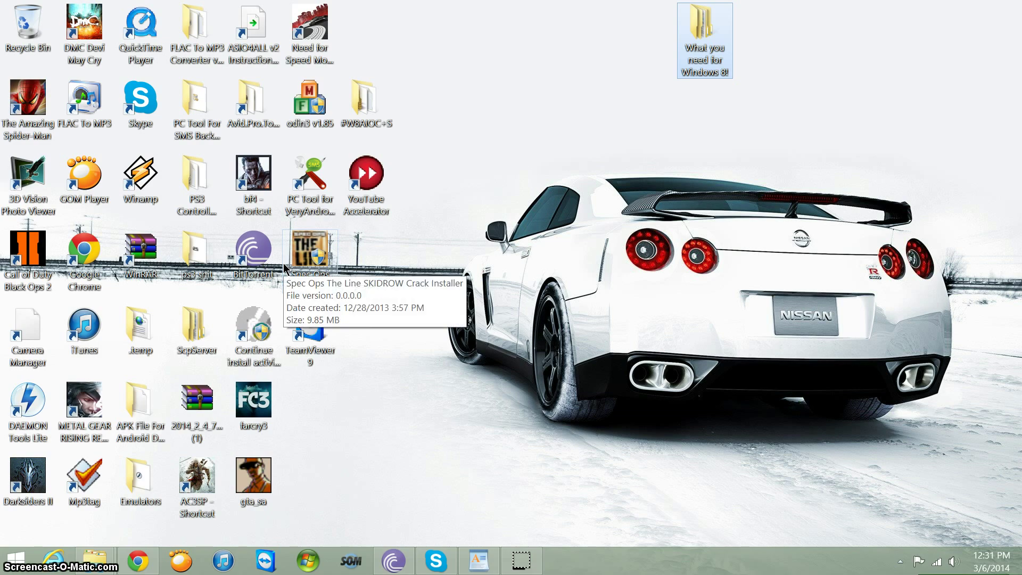
mouse_move(730, 72)
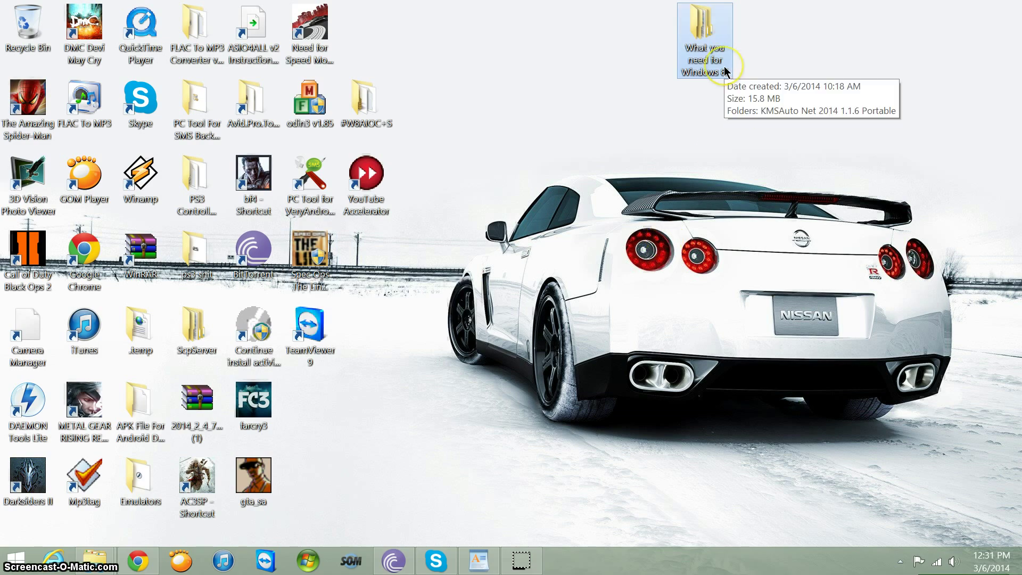
left_click(641, 50)
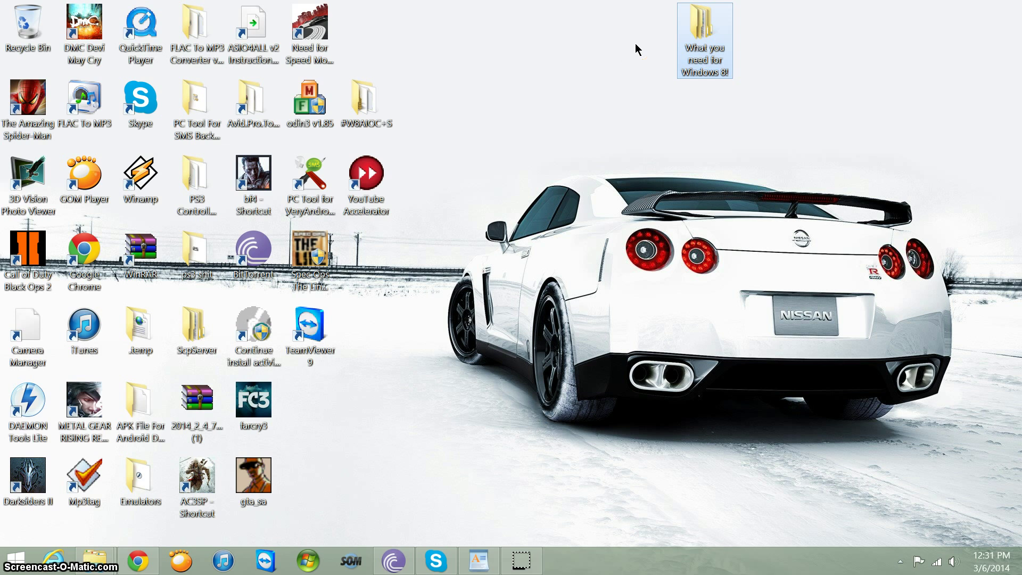
left_click(725, 35)
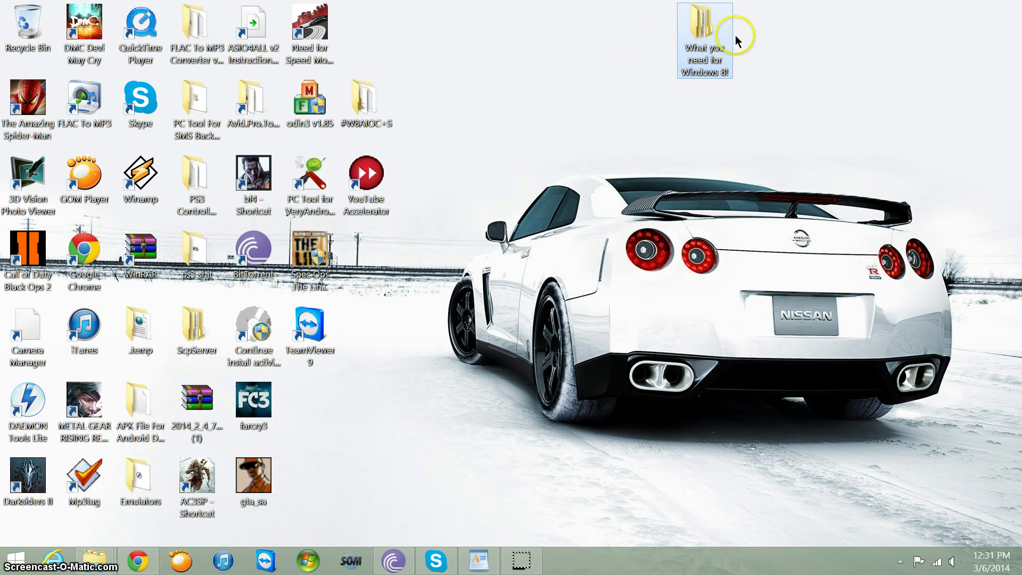
Step: Open 'What you need for Windows 8!', check the KMSAuto Net 2014 1.1.6 Portable folder, then minimize it
double_click(727, 39)
left_click(396, 230)
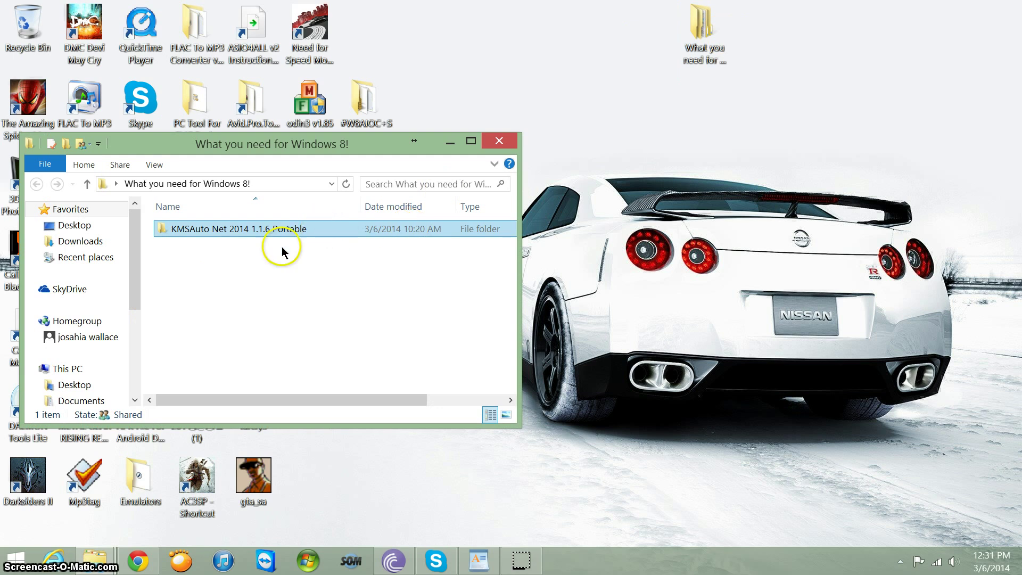
left_click(203, 266)
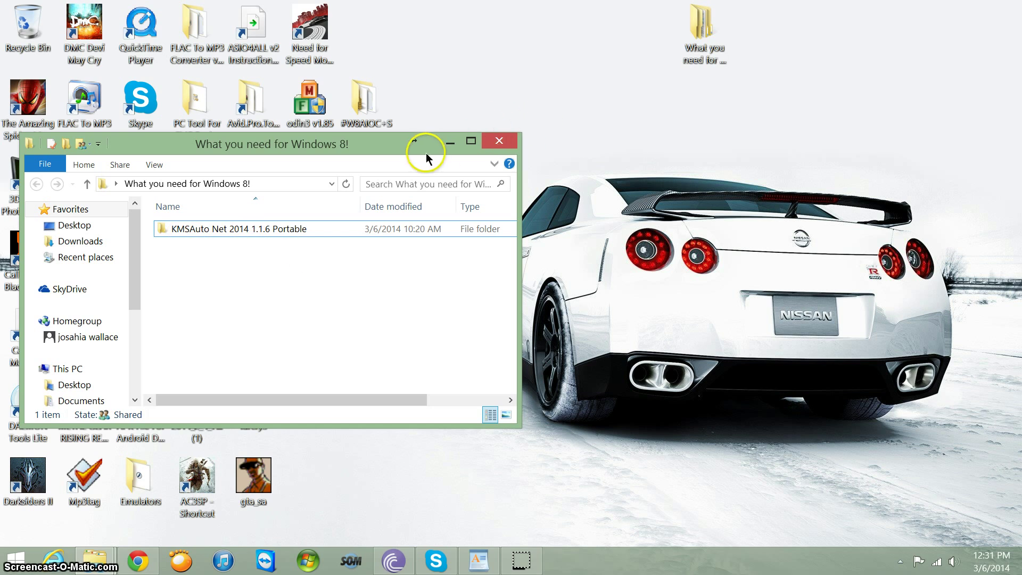
left_click(449, 142)
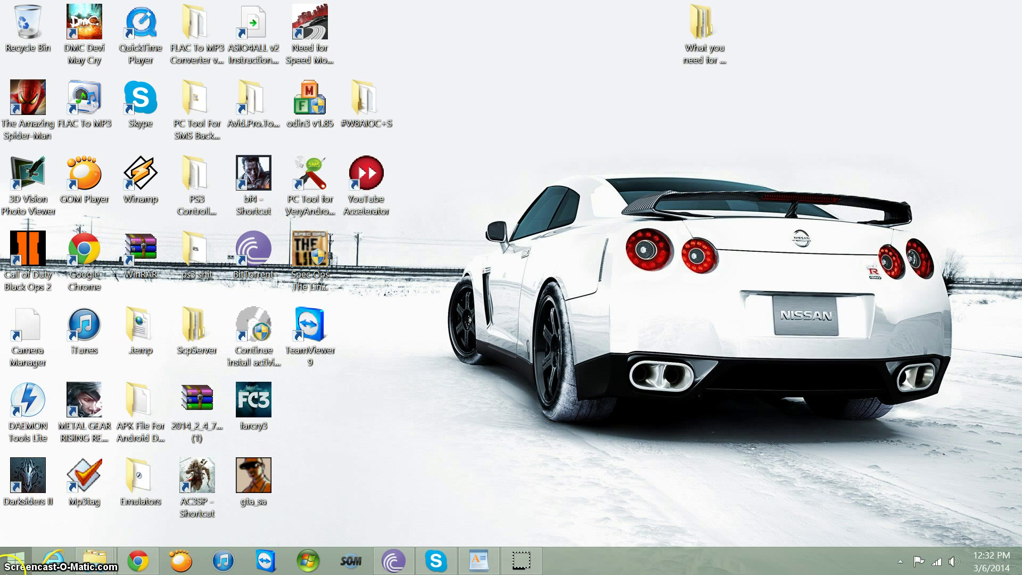
Step: Launch Command Prompt (Admin) from the Start button's quick menu
right_click(16, 564)
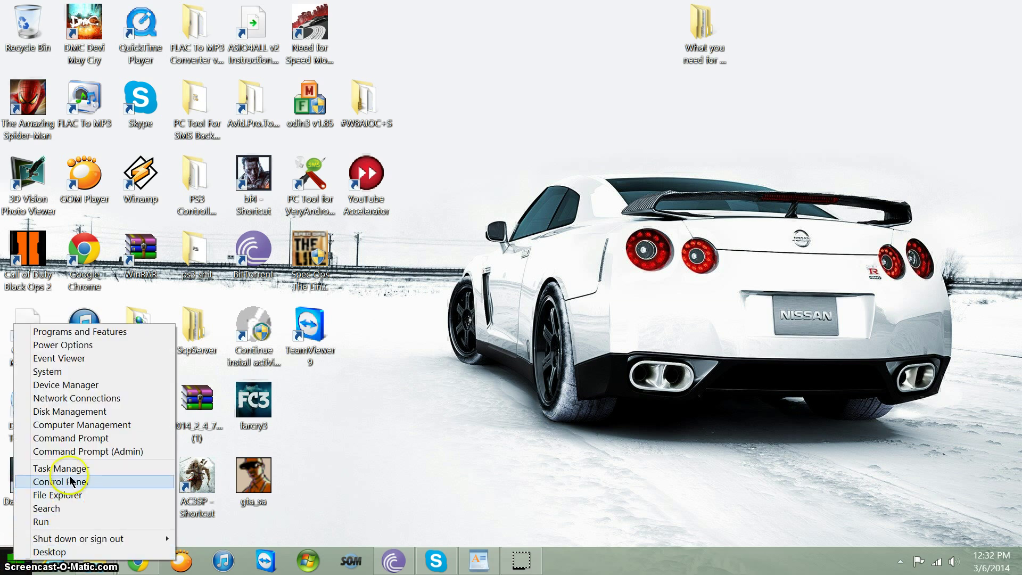
left_click(73, 453)
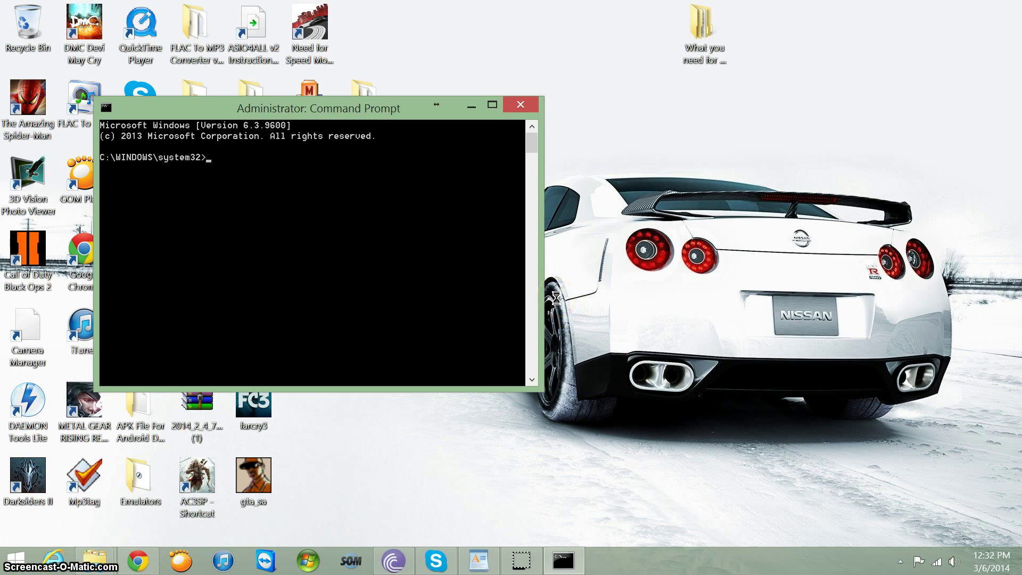
Step: Copy the slmgr.vbs product-key command line from the docman notes, then minimize WordPad
left_click(479, 559)
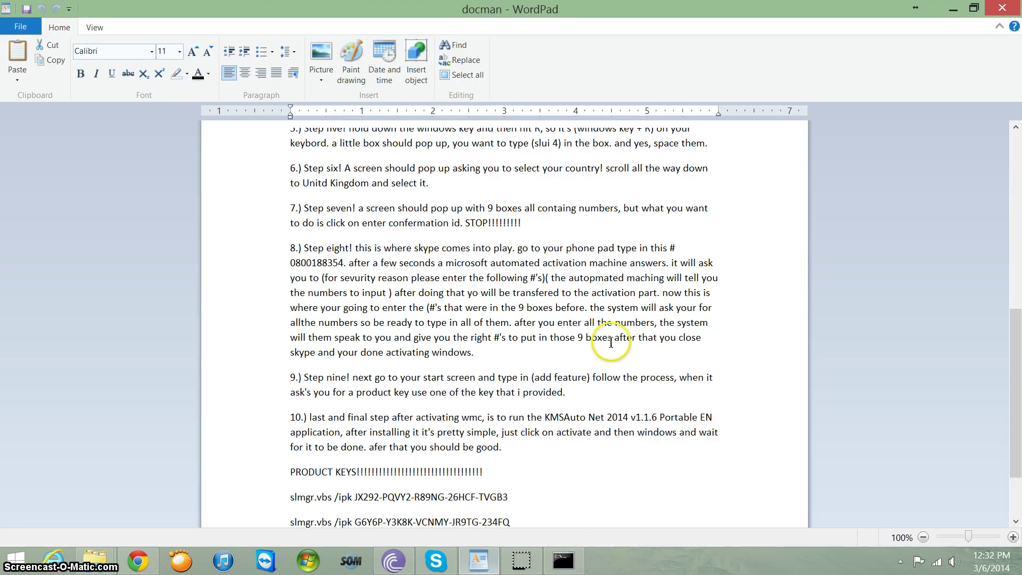
scroll(610, 342, "down", 3)
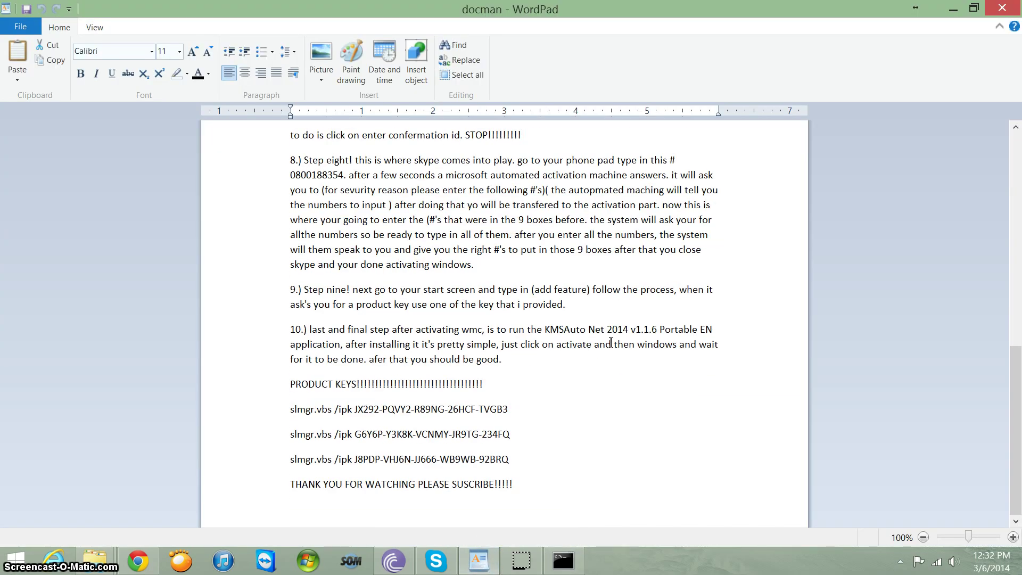
scroll(610, 342, "up", 15)
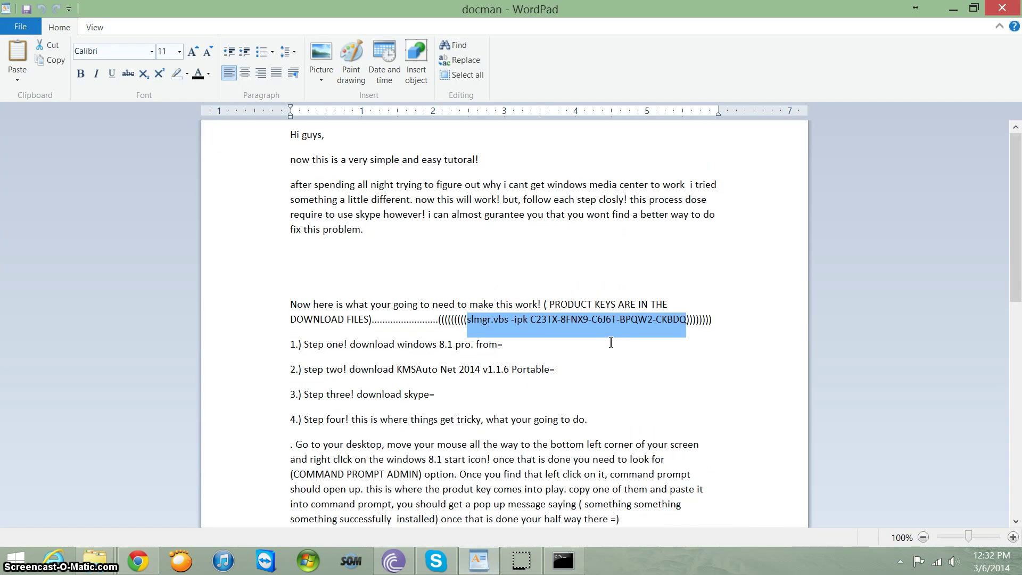
scroll(611, 342, "down", 13)
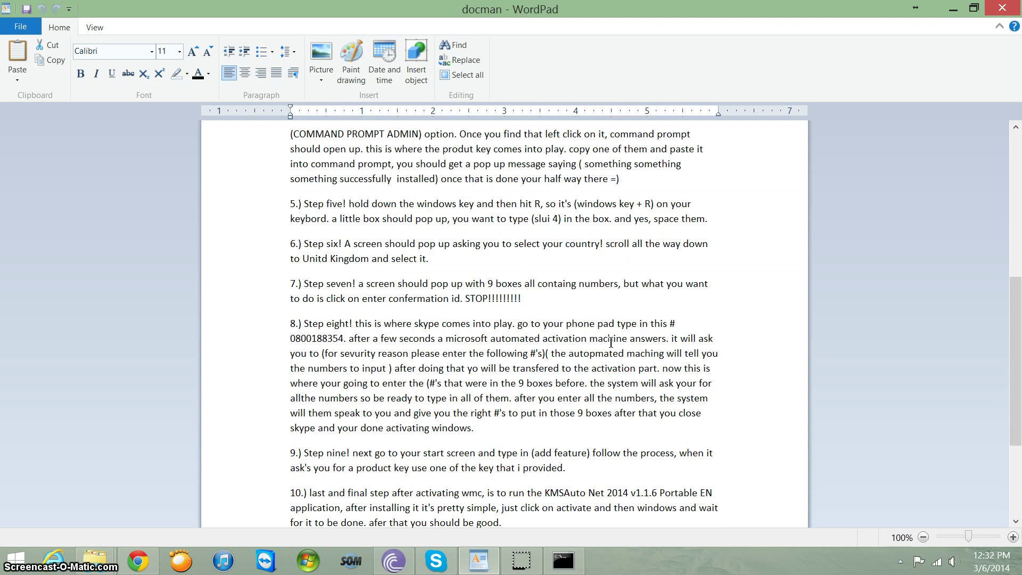
scroll(611, 342, "up", 2)
scroll(610, 342, "up", 10)
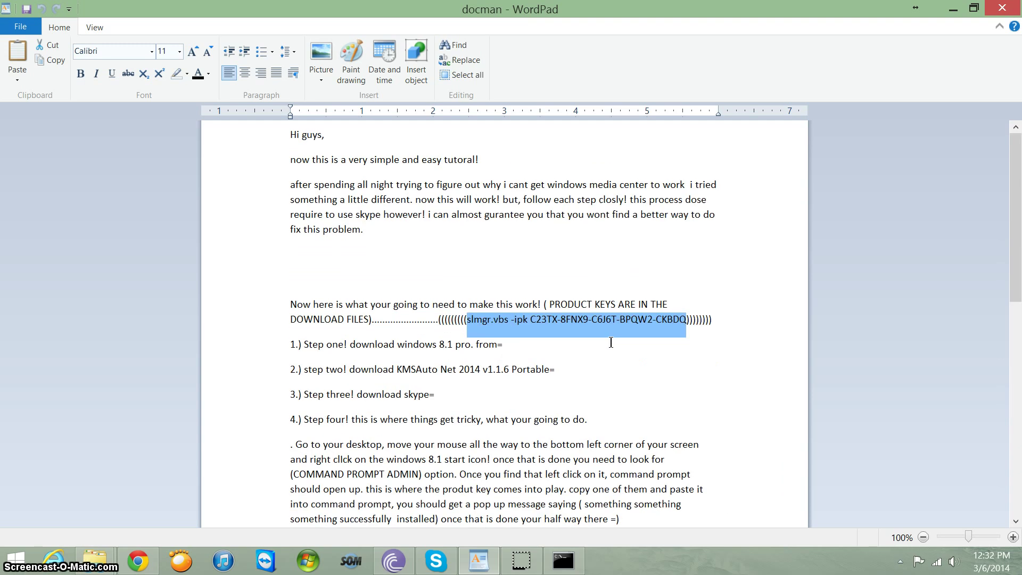
left_click(653, 329)
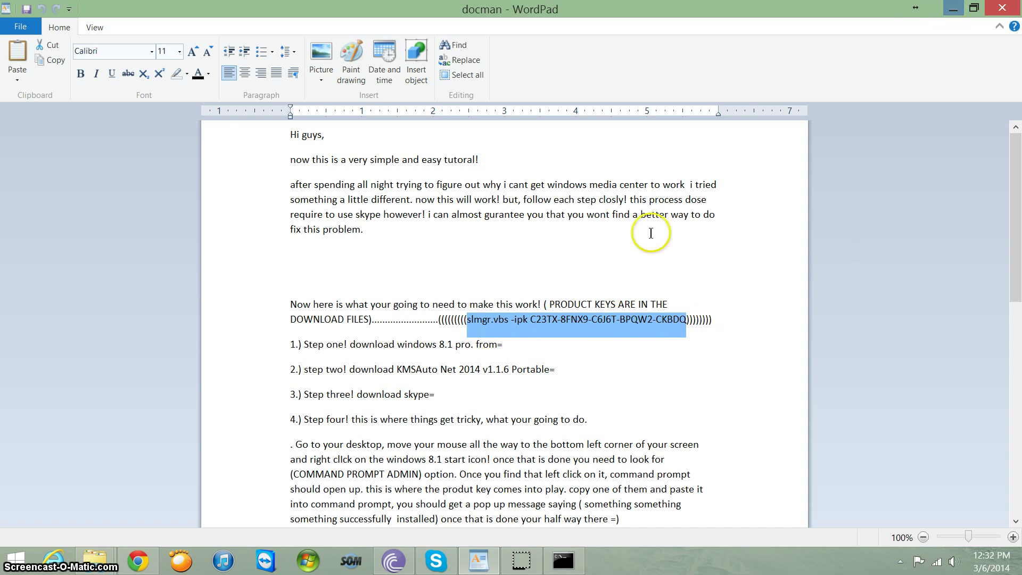
right_click(609, 320)
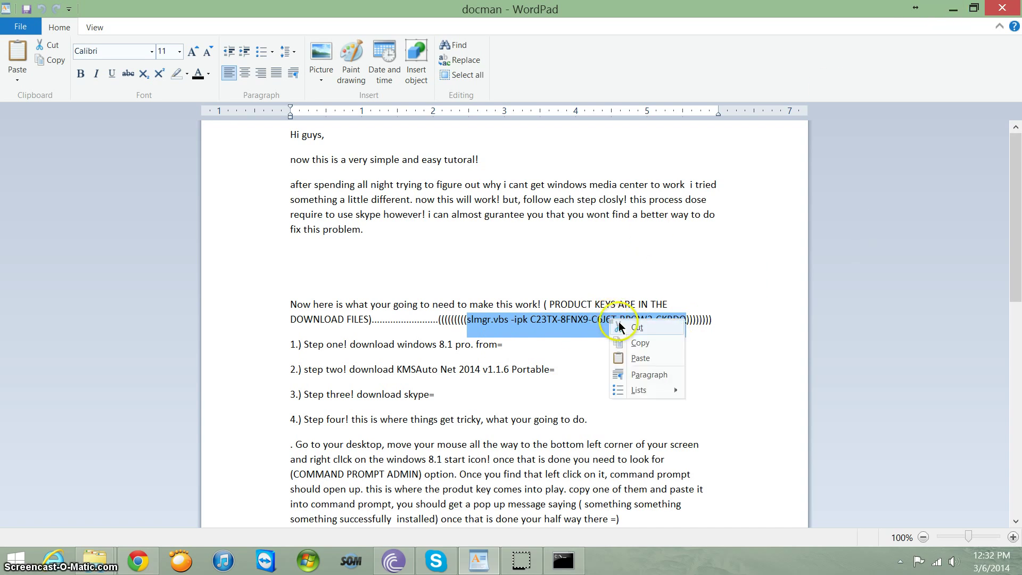
left_click(649, 345)
left_click(953, 11)
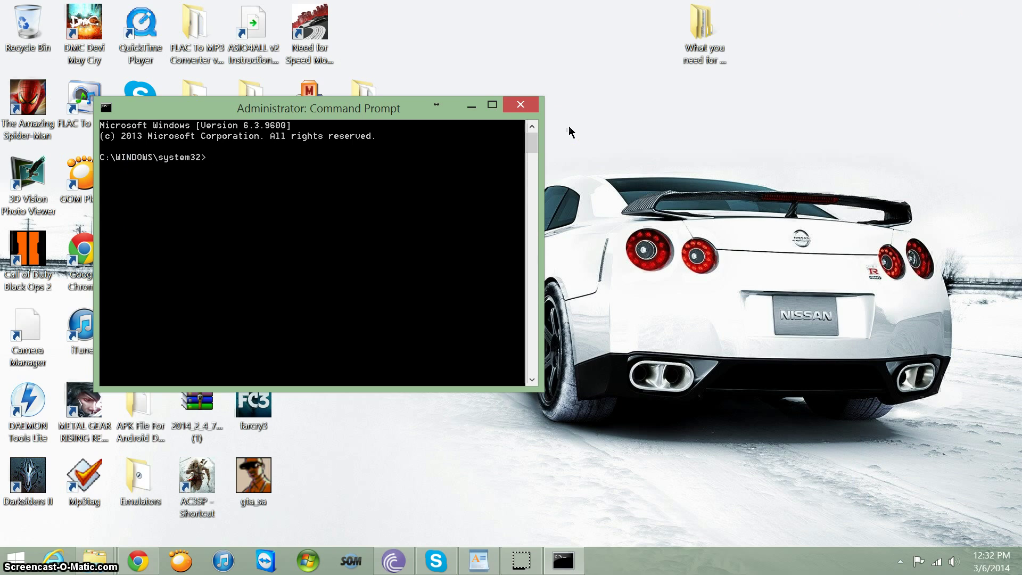
Step: Paste the copied slmgr.vbs -ipk product-key command at the system32 prompt
right_click(233, 167)
key("Return")
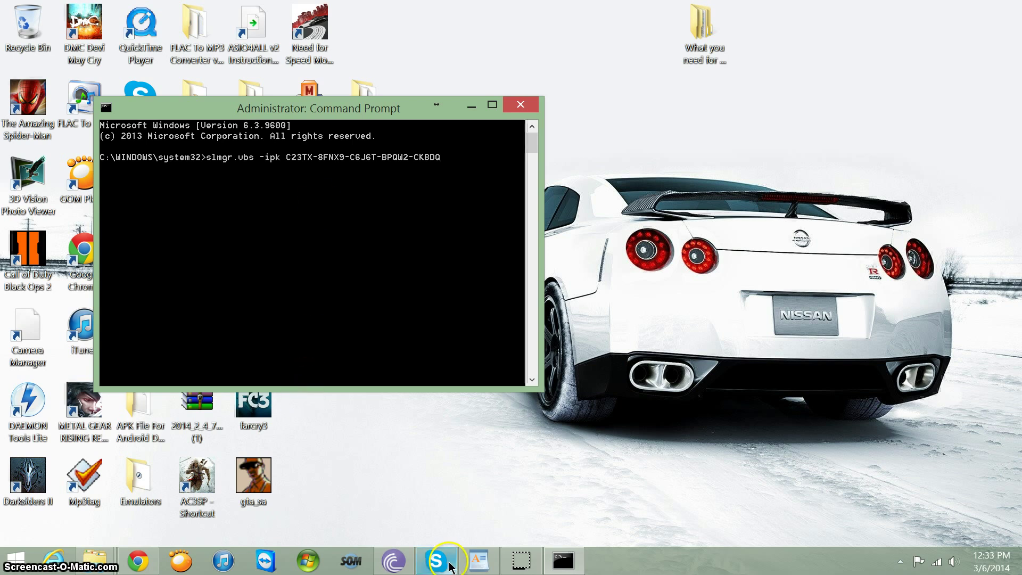
Step: Review the product keys at the end of the docman guide, minimize WordPad, and close Command Prompt
left_click(481, 566)
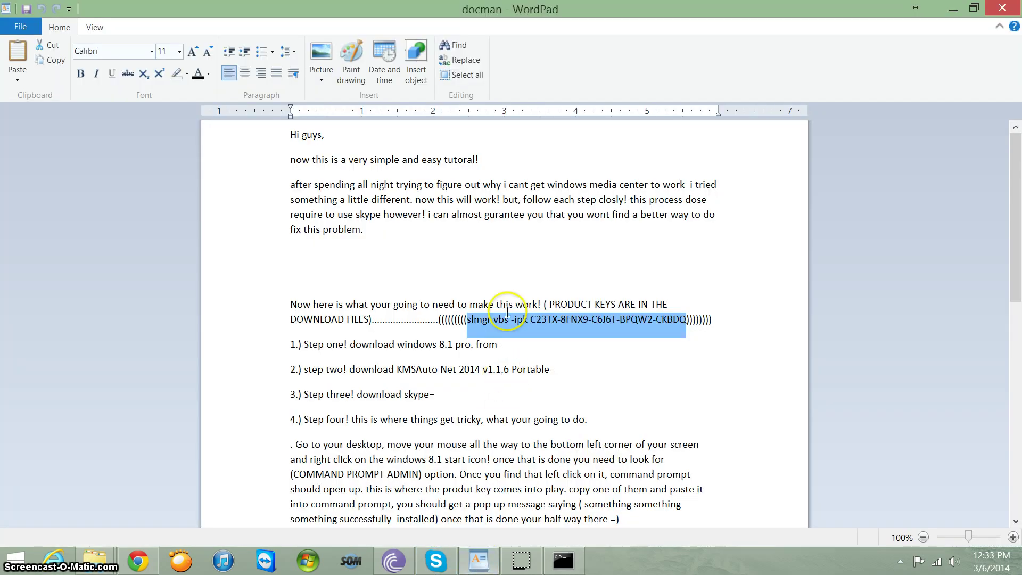
scroll(617, 348, "down", 10)
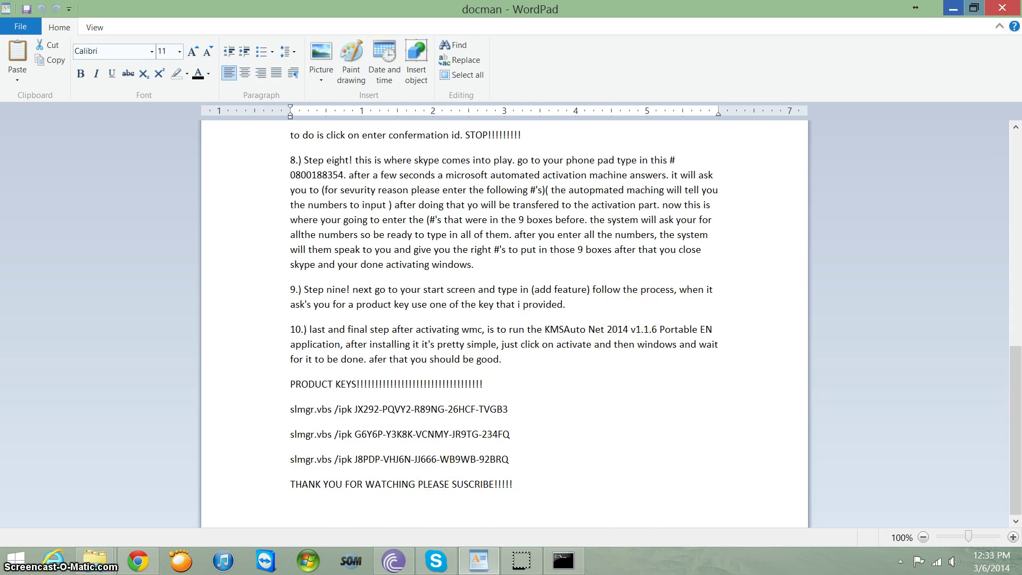
left_click(953, 9)
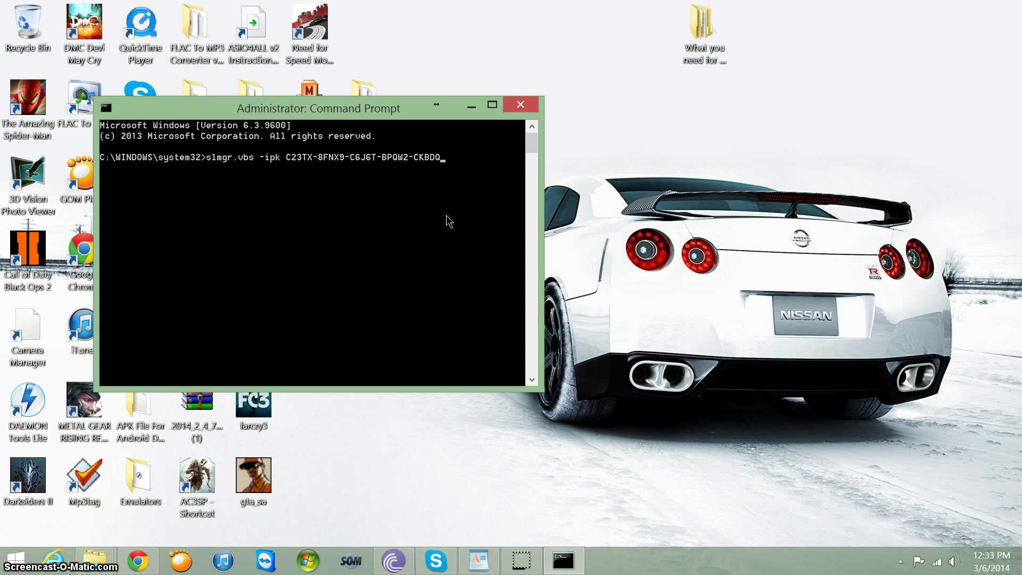
left_click(524, 108)
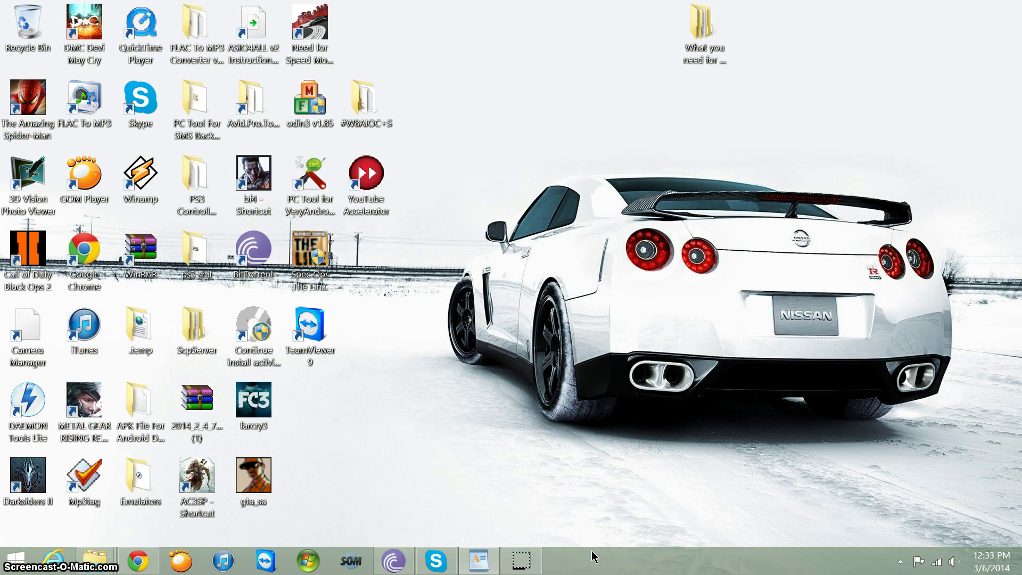
key("super+r")
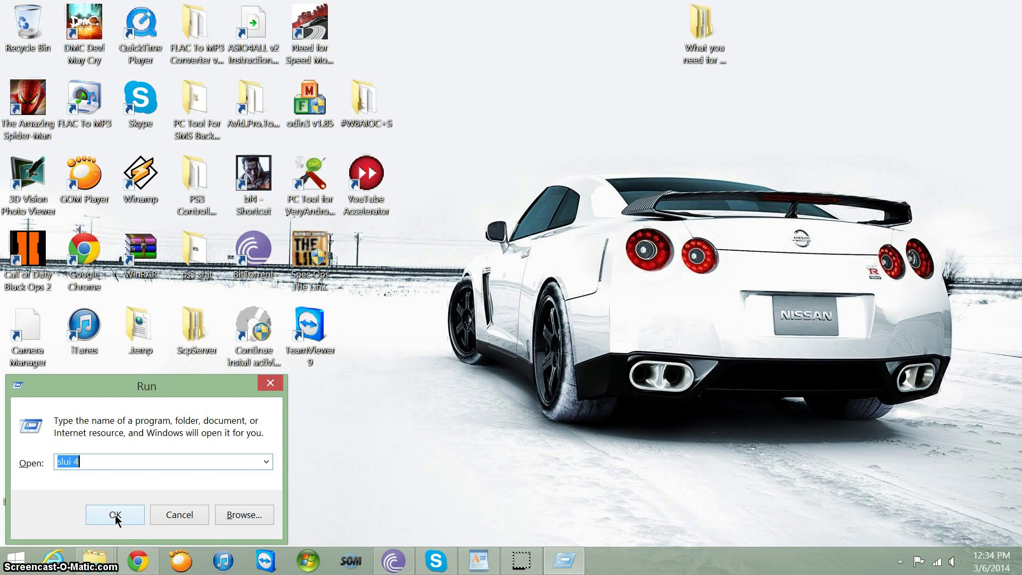
left_click(115, 515)
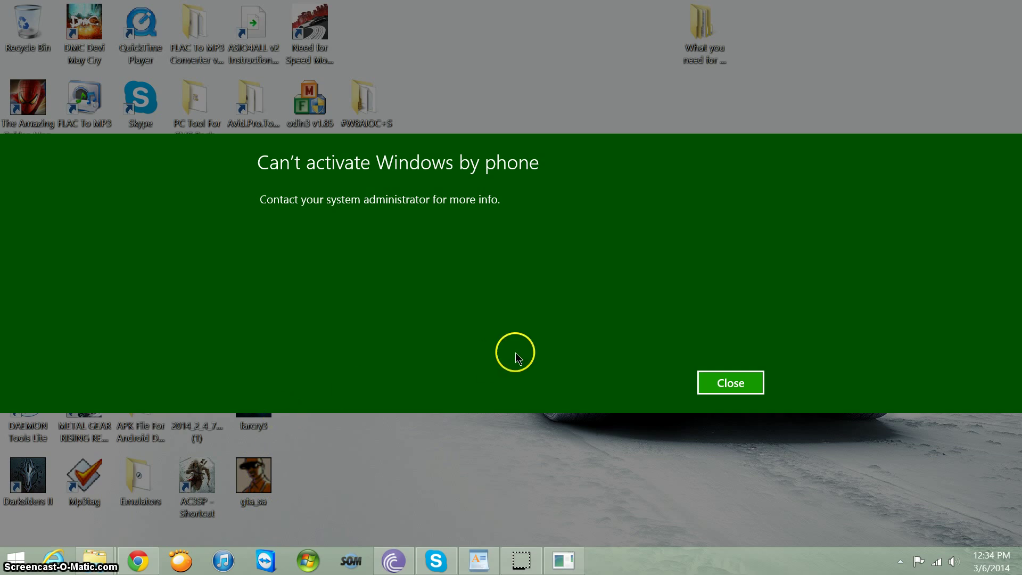
left_click(736, 383)
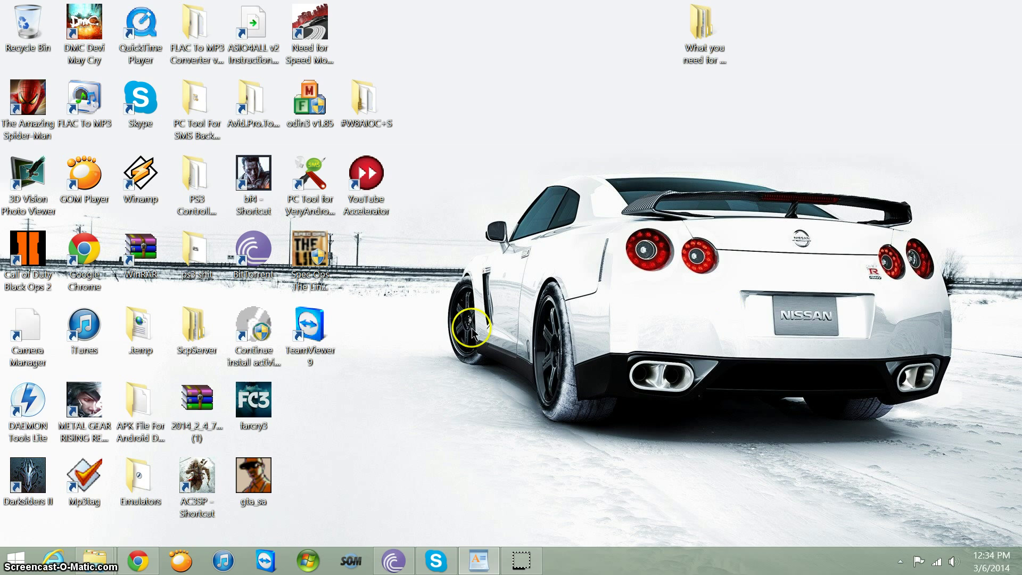
left_click(439, 568)
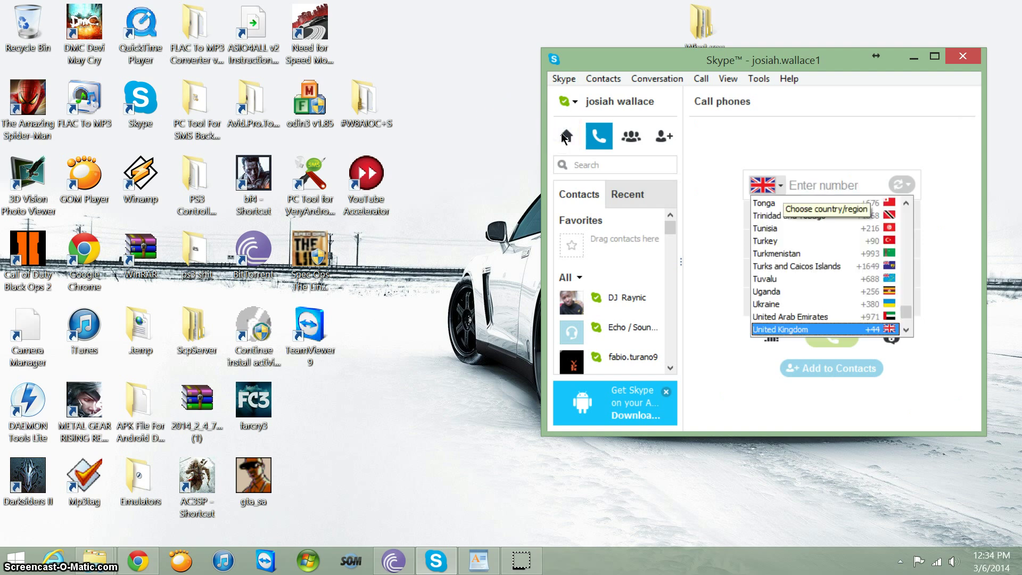
left_click(564, 139)
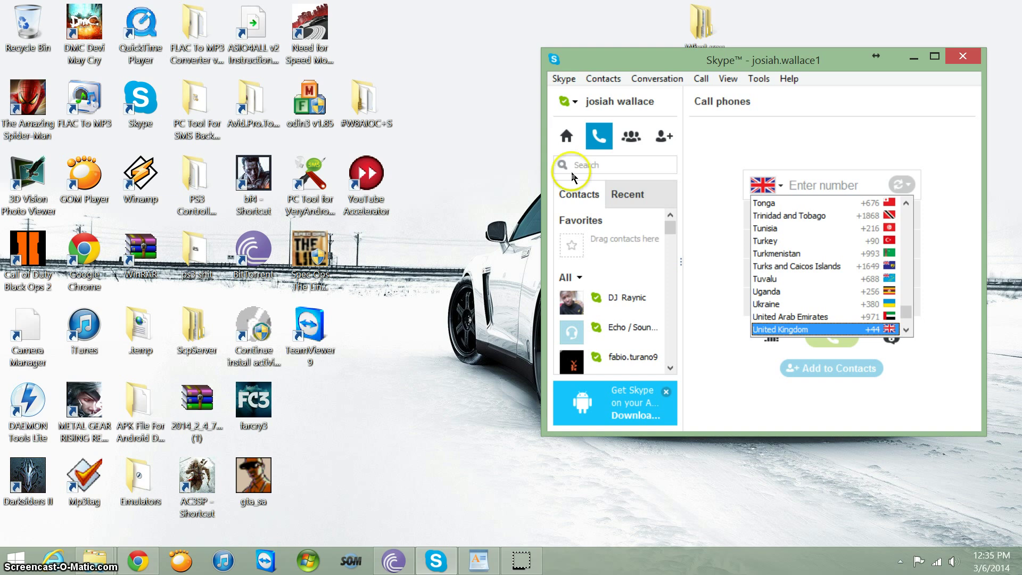
left_click(575, 236)
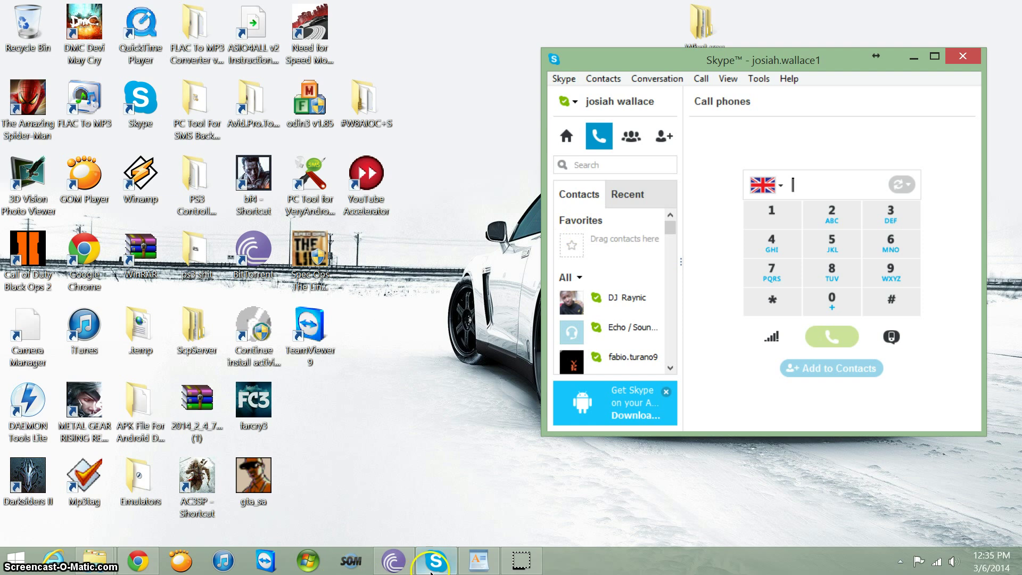
left_click(478, 561)
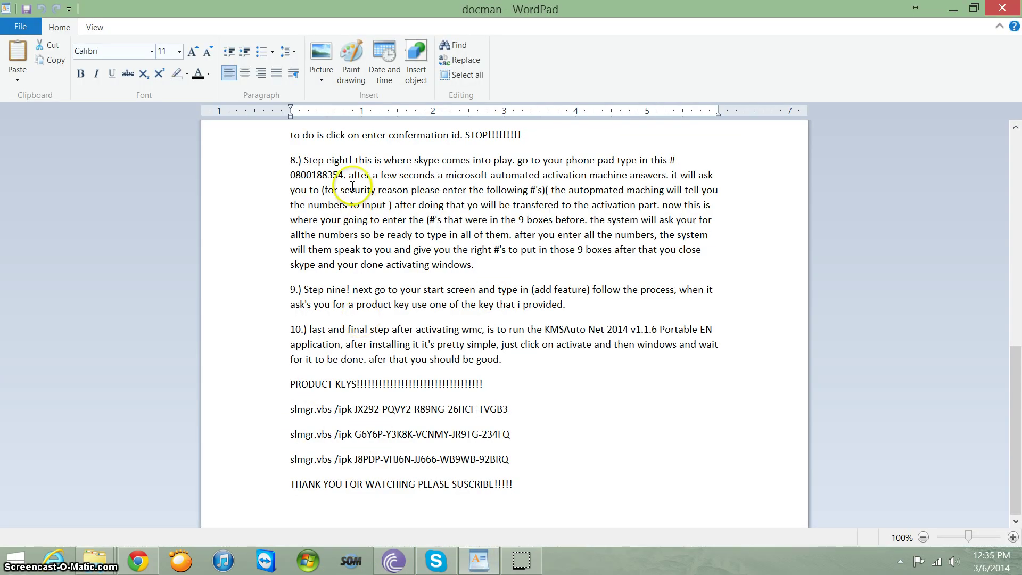
Step: Select the step 8 activation phone number in the guide and minimize WordPad
double_click(319, 175)
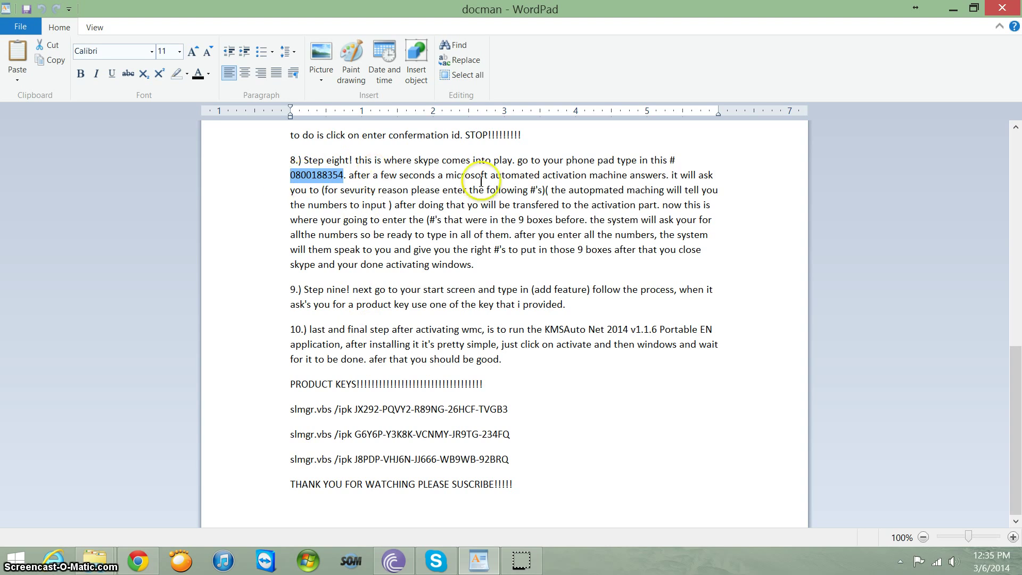
left_click(950, 10)
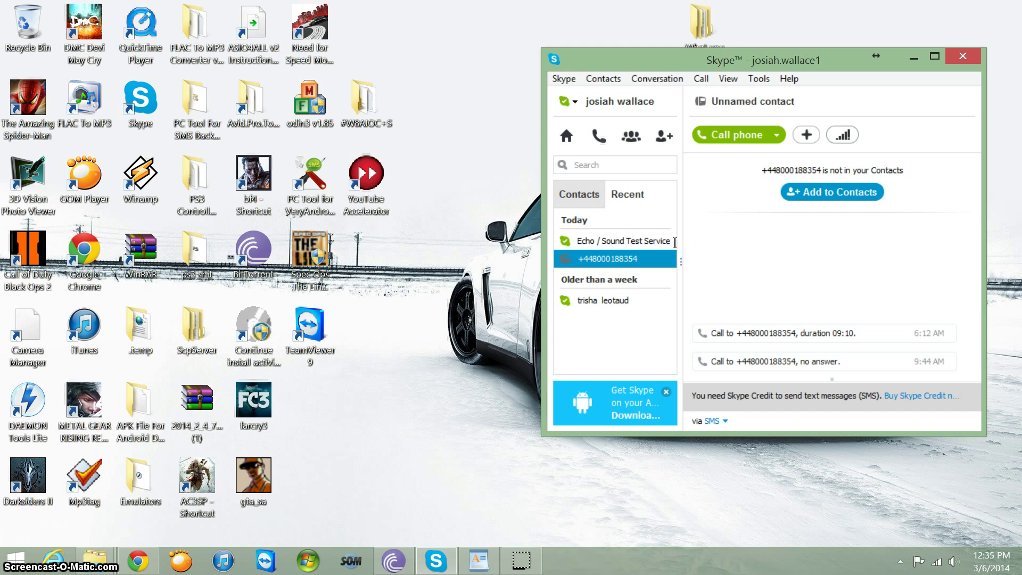
Step: Call the +44 UK activation number from Skype's Recent list
left_click(613, 197)
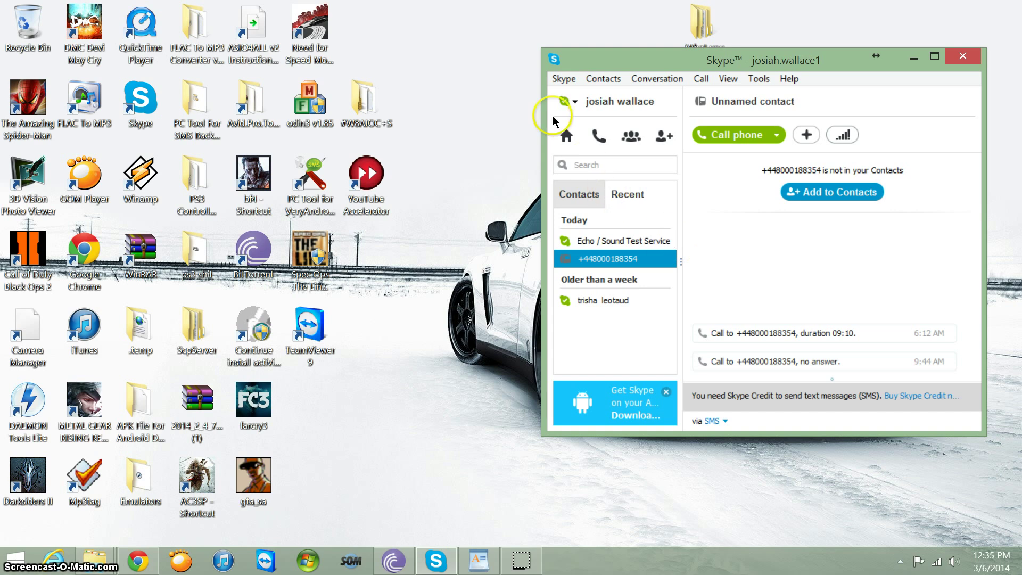
left_click(726, 135)
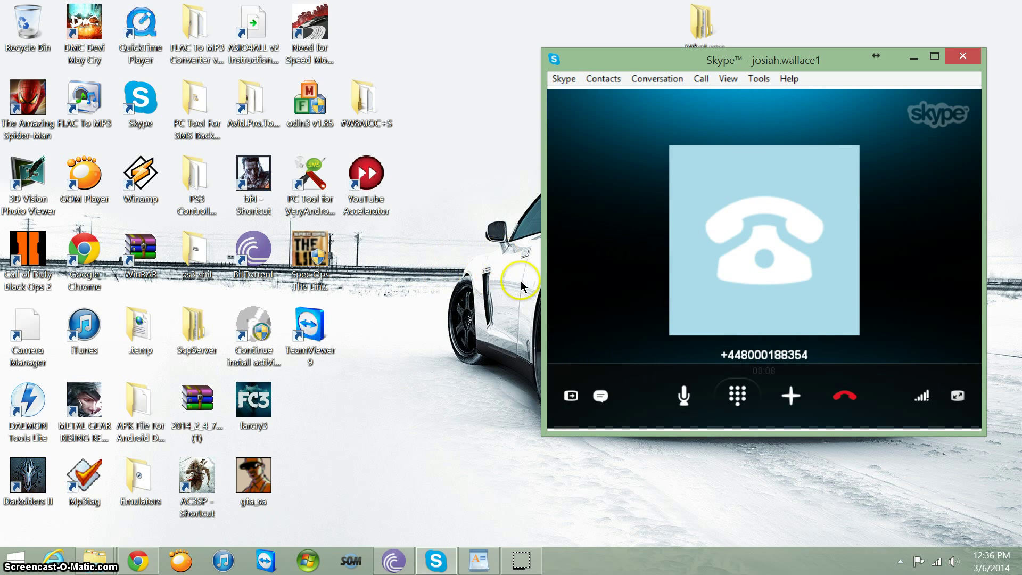
Step: Open Skype's in-call dial pad and key in the first run of digits for the activation line
left_click(737, 396)
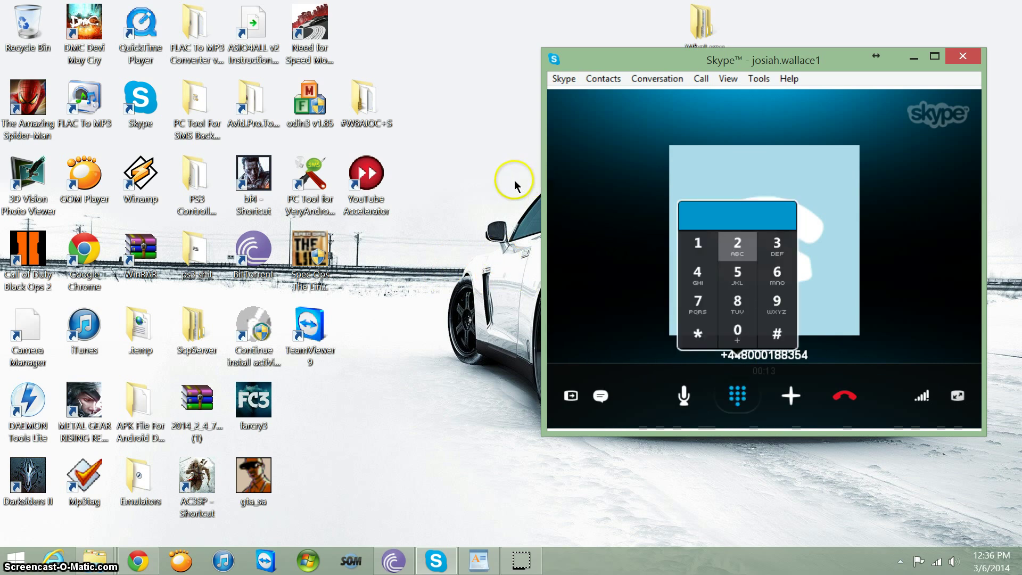
key("1")
key("5")
key("6")
key("3")
key("2")
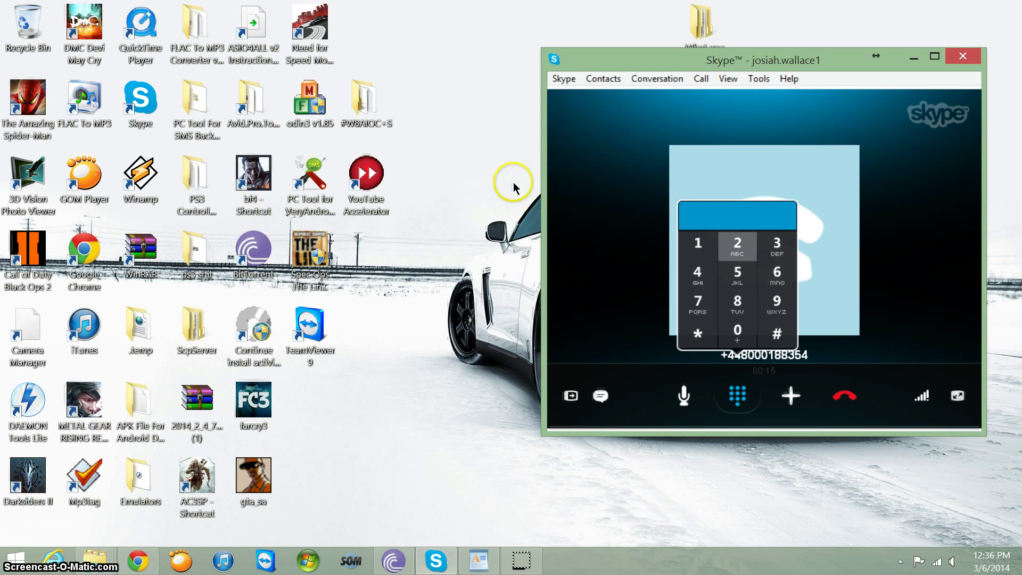
key("1")
key("5")
key("3")
key("2")
key("5")
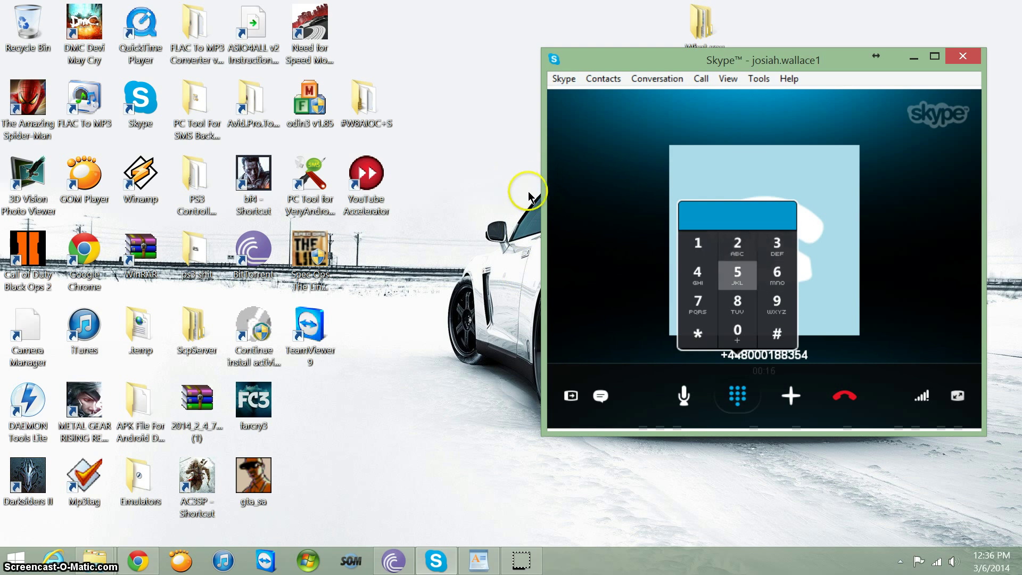
key("2")
Step: Key the remaining digits into the dial pad, completing the 26221 entry
key("2")
key("8")
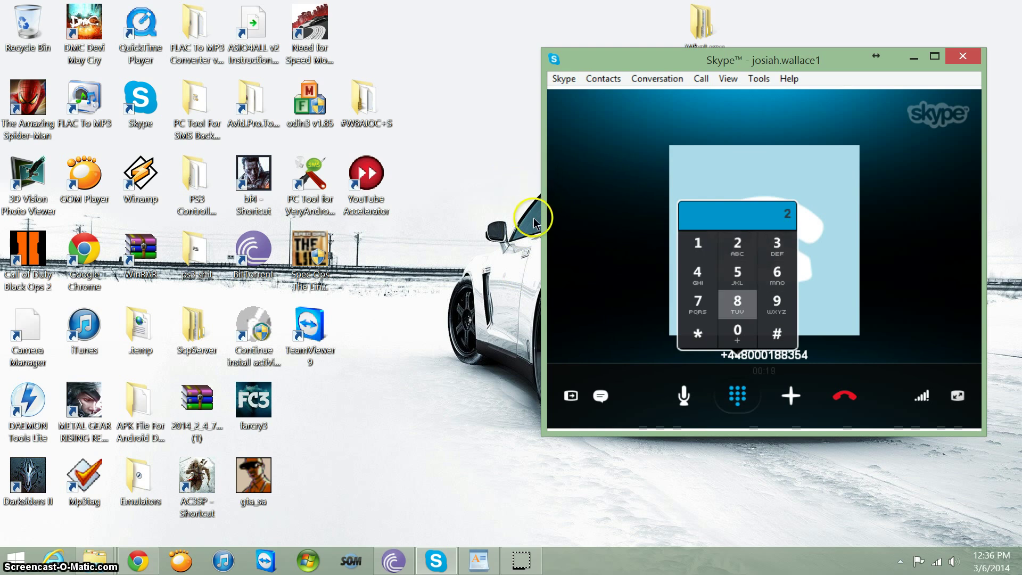
key("9")
key("6")
key("2")
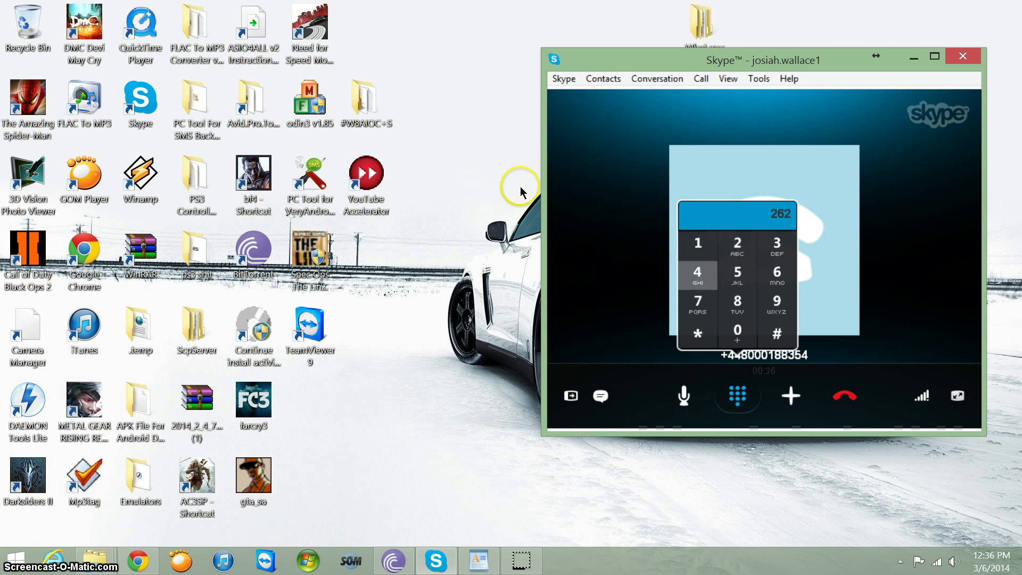
type("2")
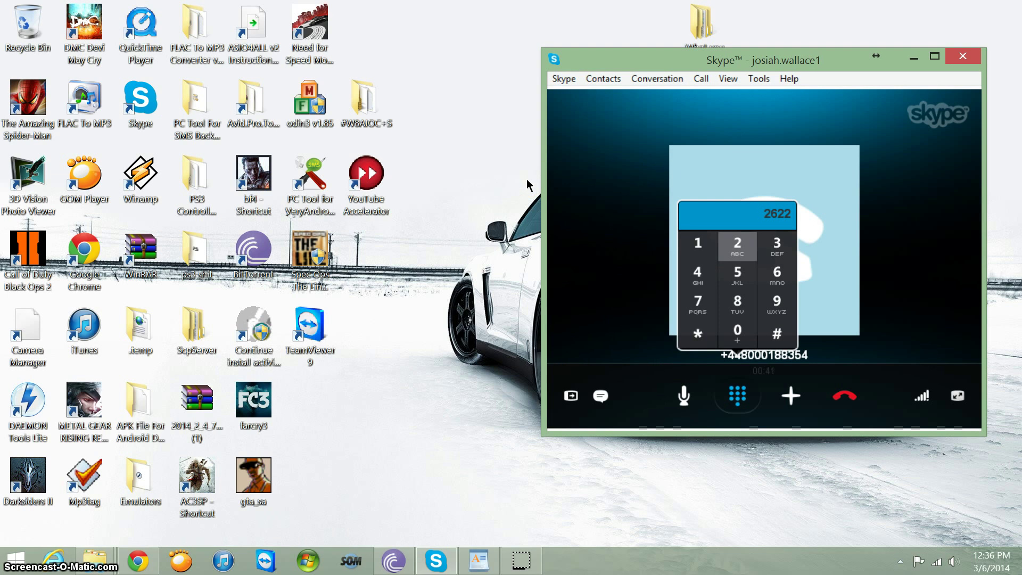
left_click(732, 246)
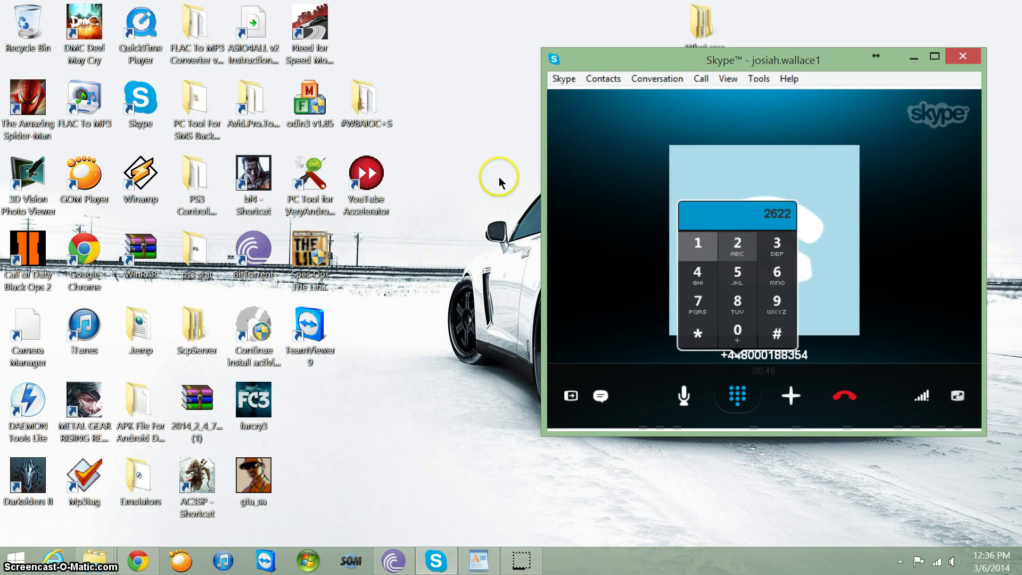
key("1")
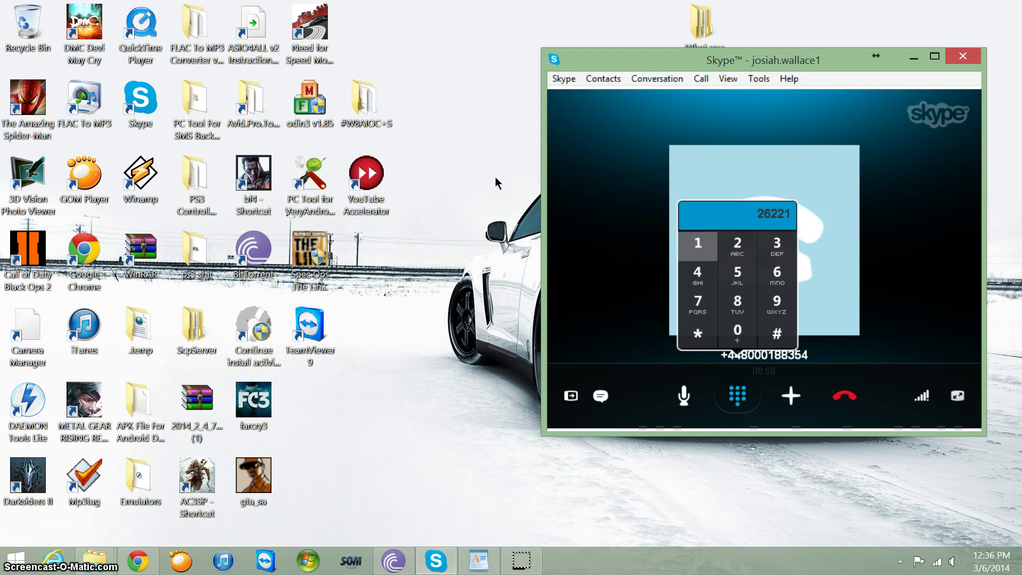
left_click(692, 247)
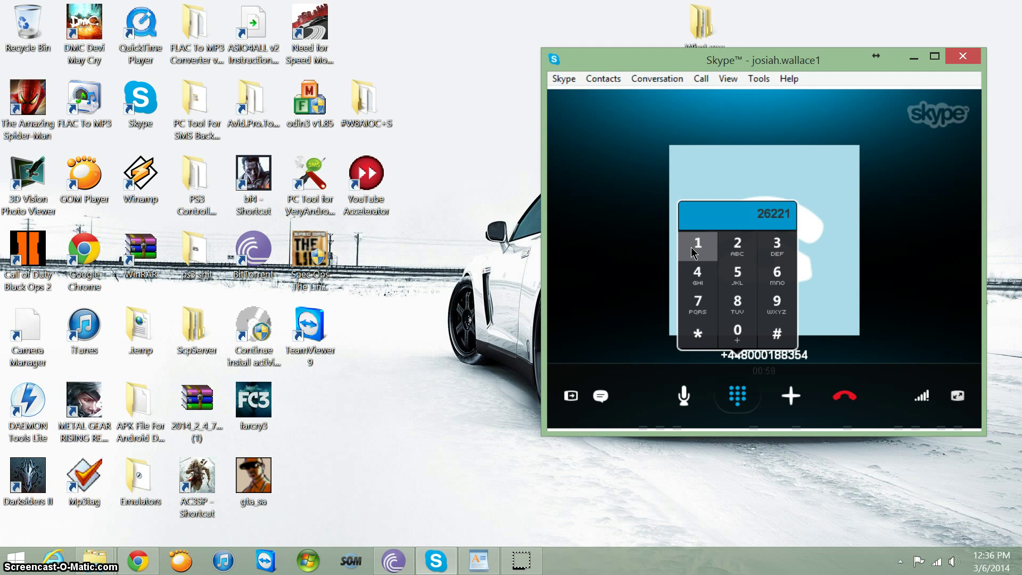
Step: Enter # on the Skype dial pad to finish the code entry
left_click(563, 242)
type("#")
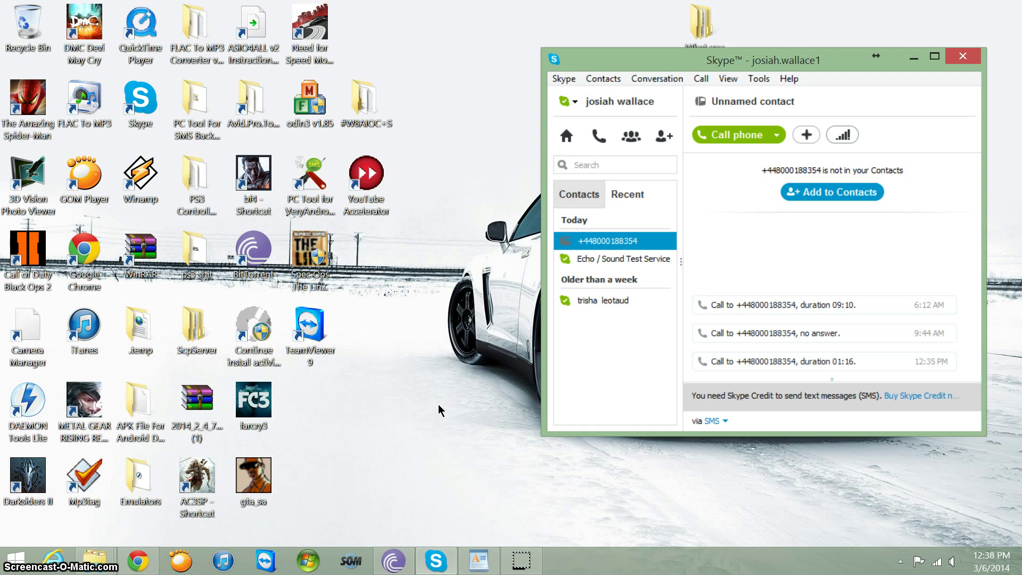
Step: Minimize Skype and open 'Turn Windows features on or off' through a Start search for 'add feature'
left_click(425, 290)
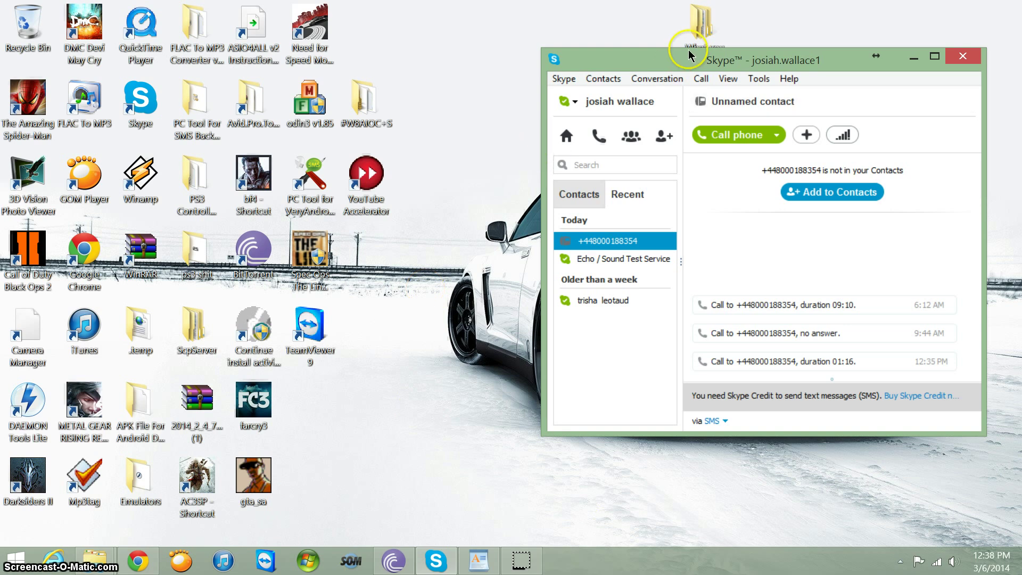
left_click(913, 56)
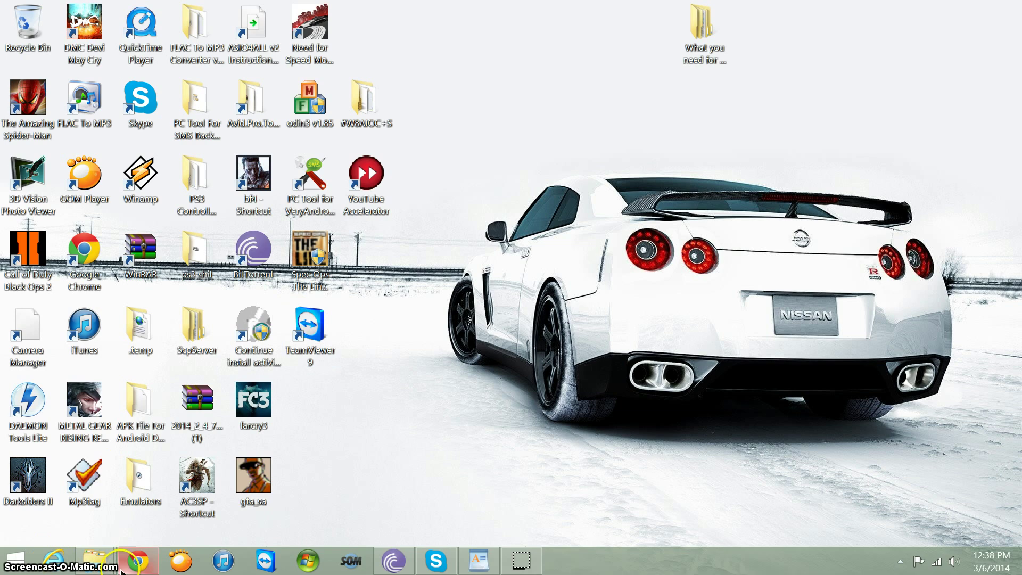
left_click(16, 559)
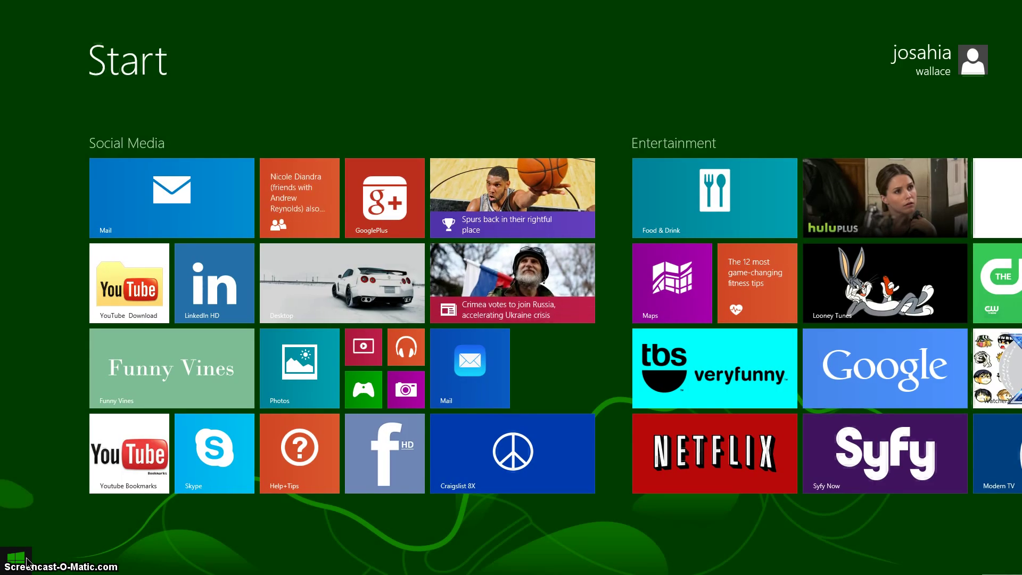
type("add fe")
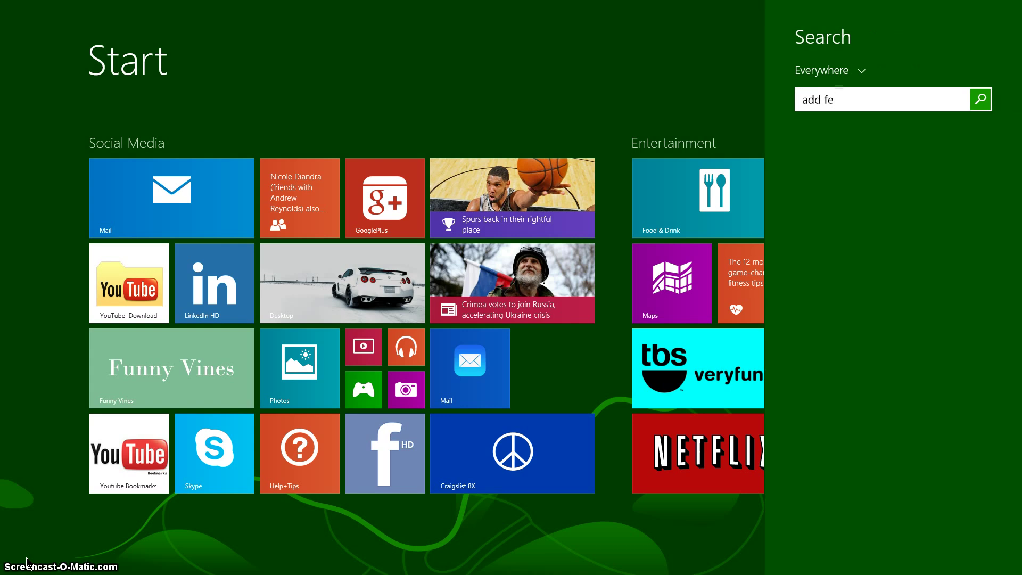
type("ature")
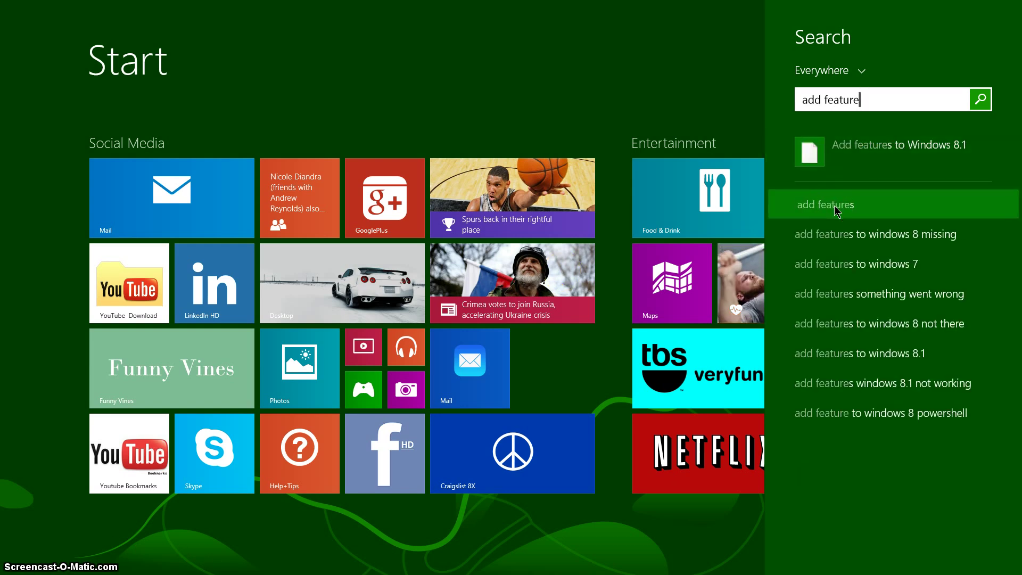
left_click(834, 205)
left_click(246, 114)
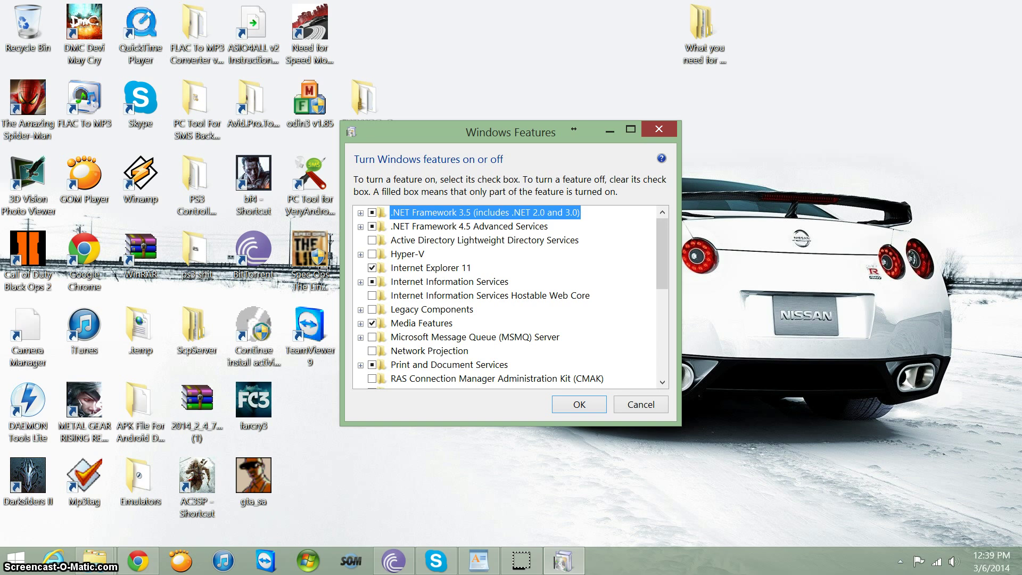
Step: Close Windows Features and maximize the 'What you need for Windows 8!' Explorer window
left_click(659, 129)
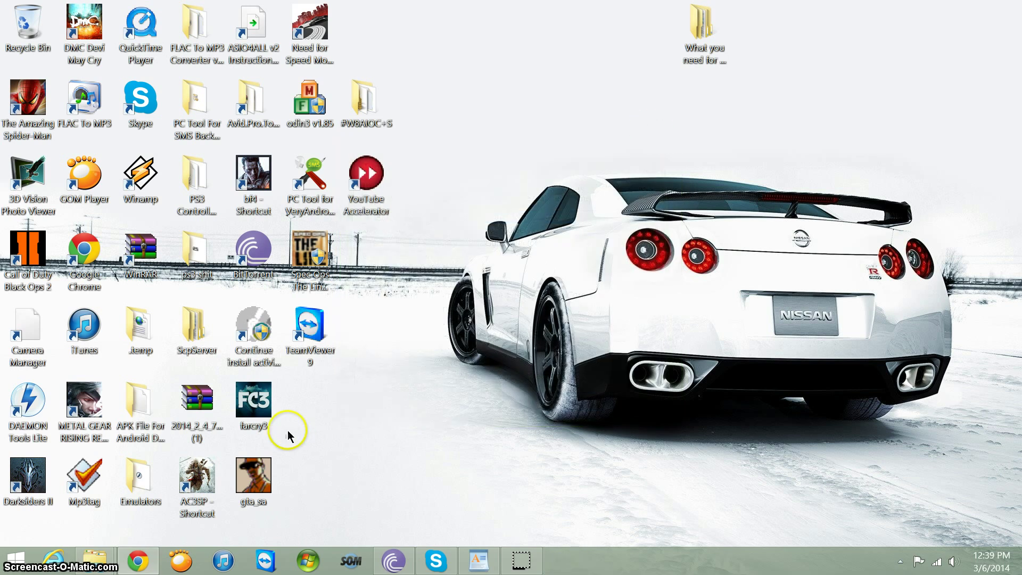
mouse_move(152, 556)
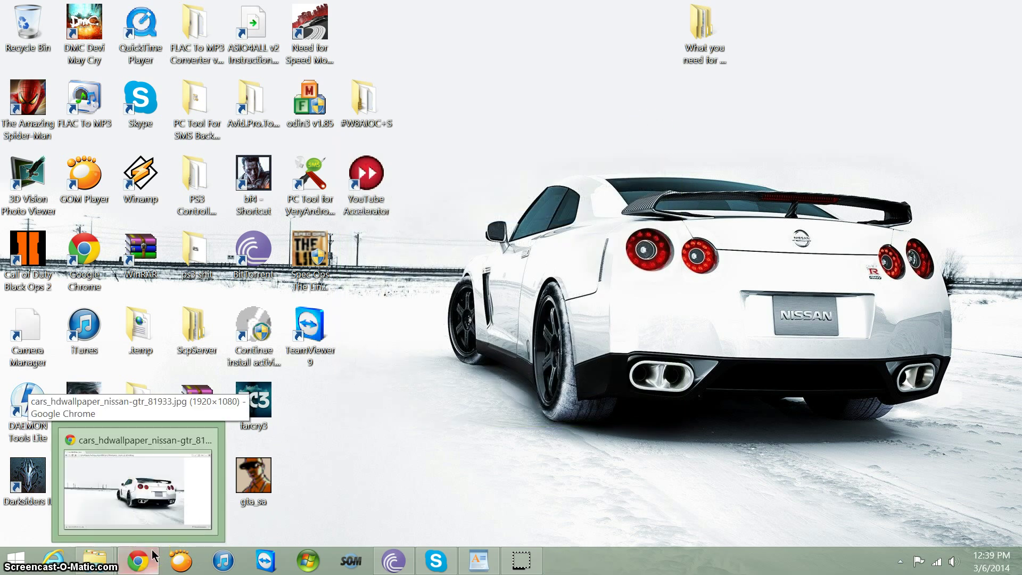
mouse_move(99, 559)
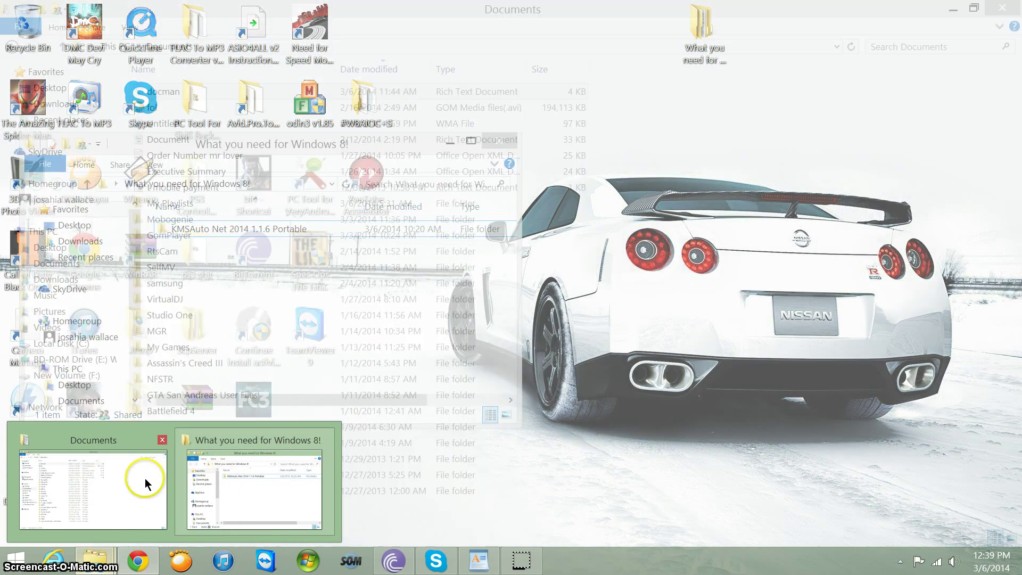
mouse_move(147, 484)
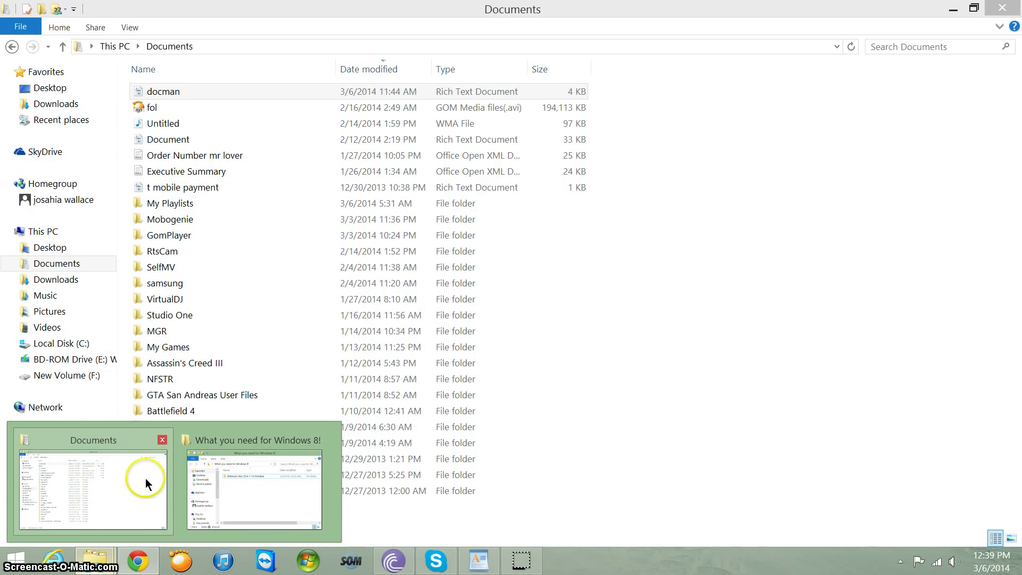
mouse_move(204, 484)
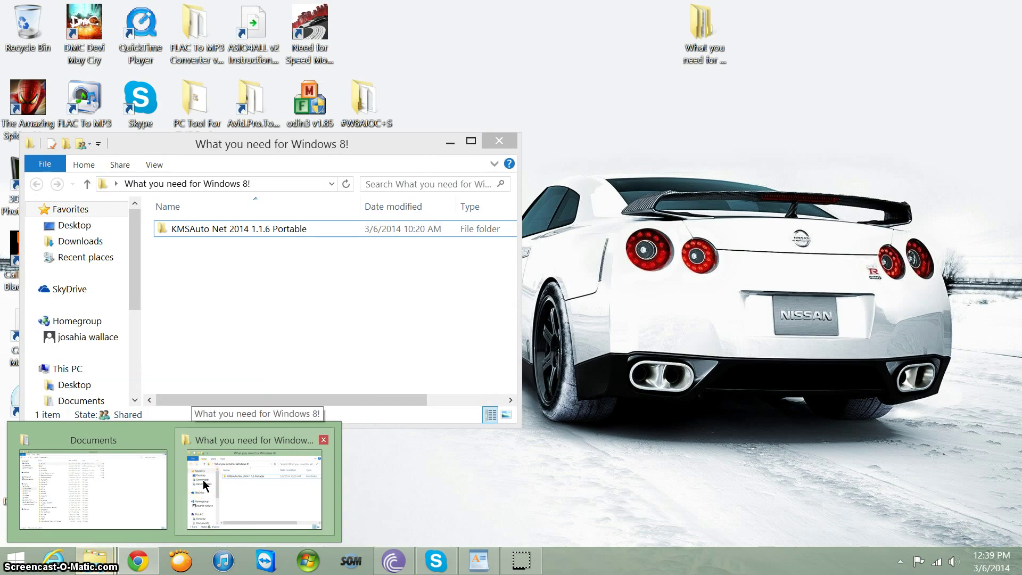
left_click(204, 485)
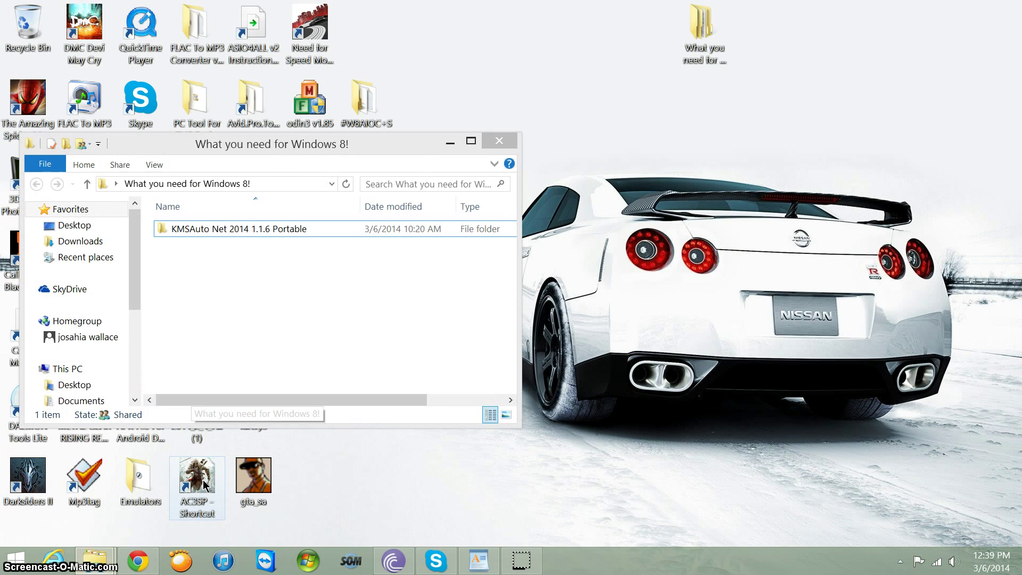
left_click(471, 141)
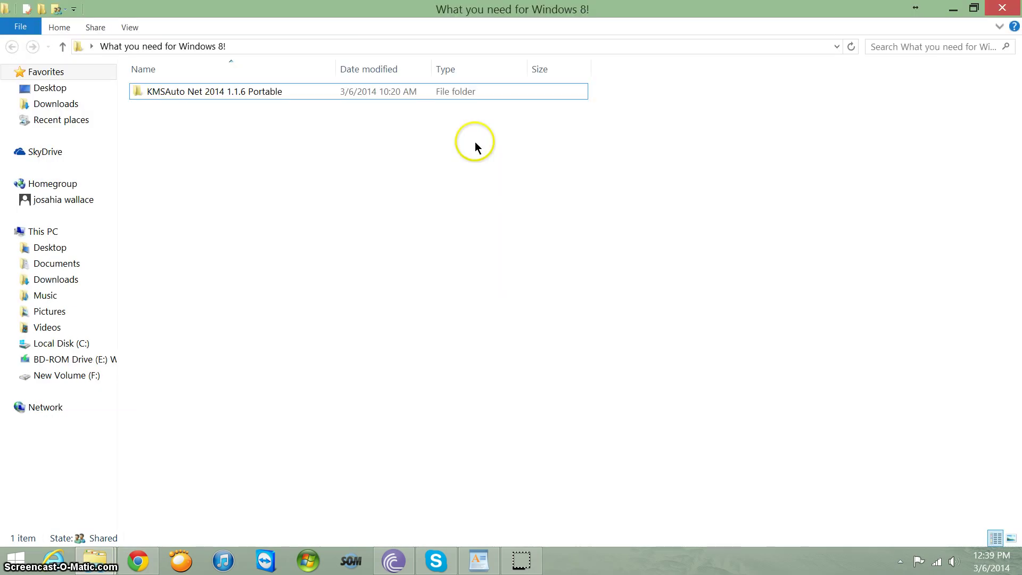
Step: Check This PC's Properties showing Windows 8.1 Pro with Media Center activated, then minimize it
right_click(60, 232)
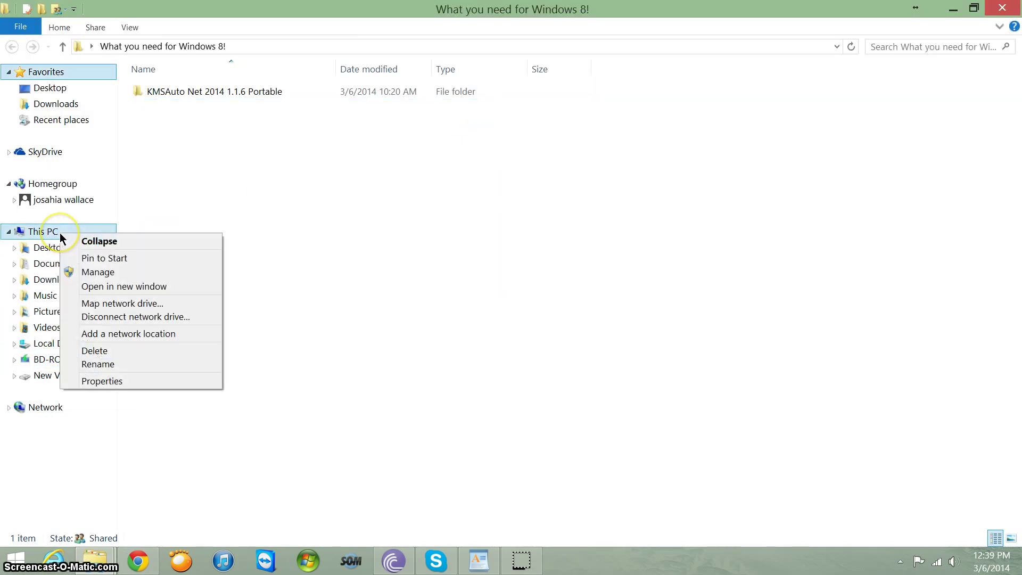
left_click(92, 383)
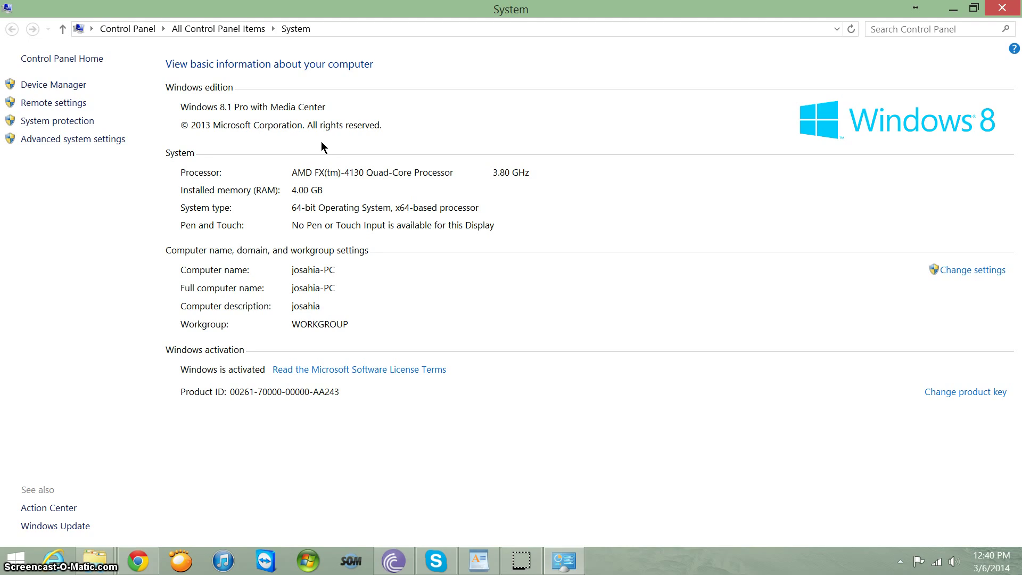
left_click(953, 8)
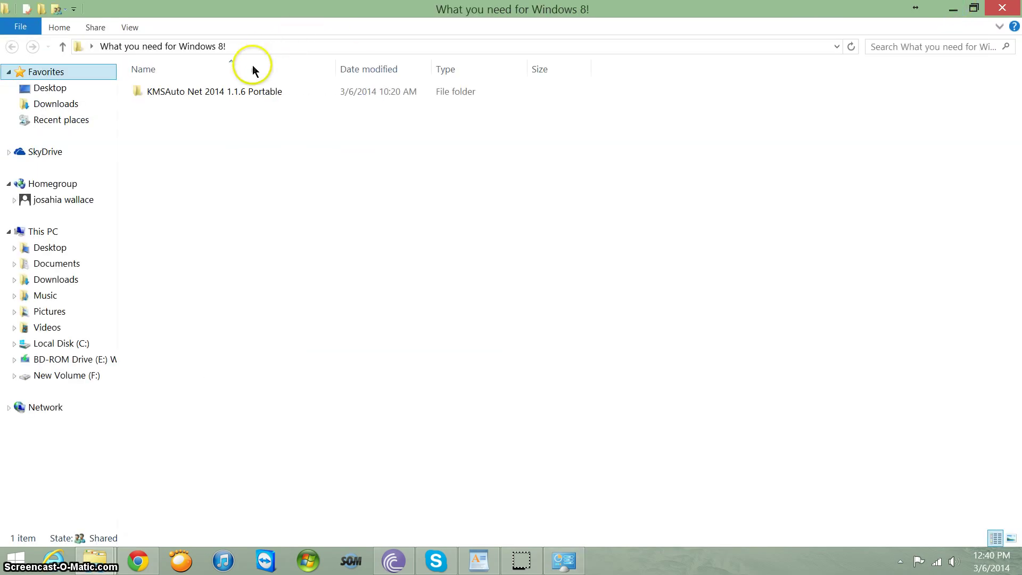
Step: Launch KMSAuto Net from the KMSAuto Net 2014 EN folder, approving the UAC prompt
double_click(244, 94)
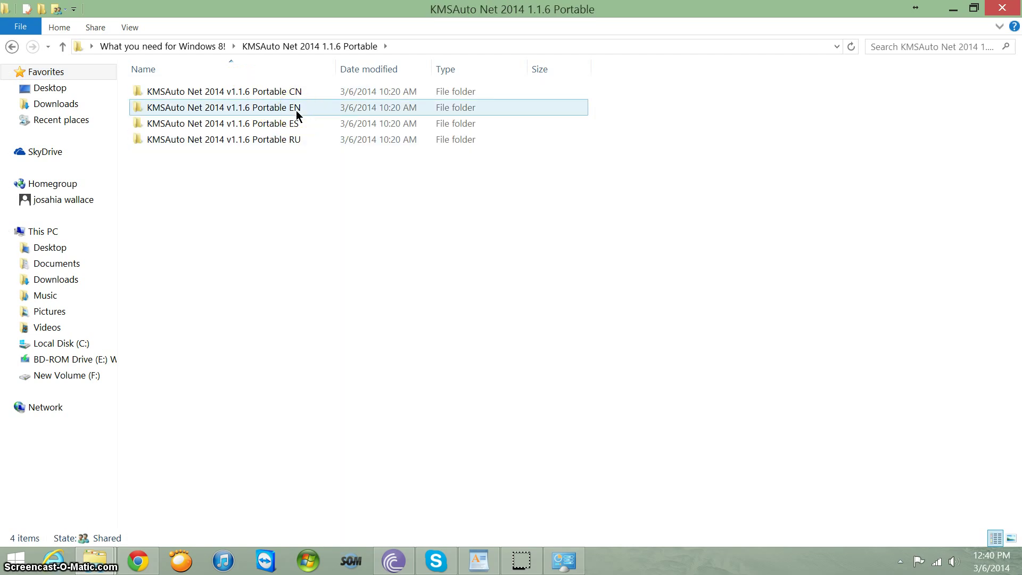
double_click(296, 108)
left_click(215, 91)
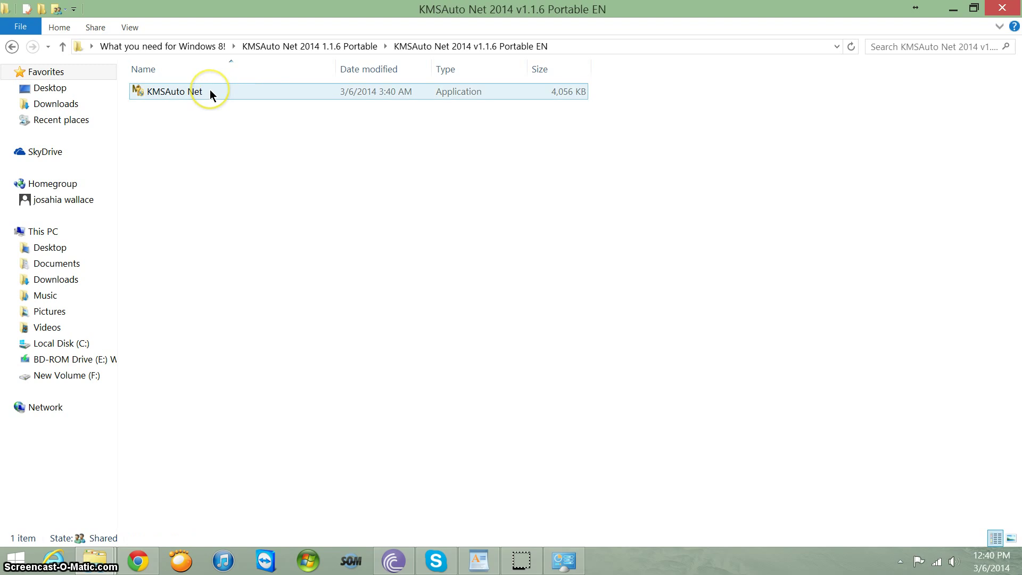
double_click(210, 91)
left_click(567, 311)
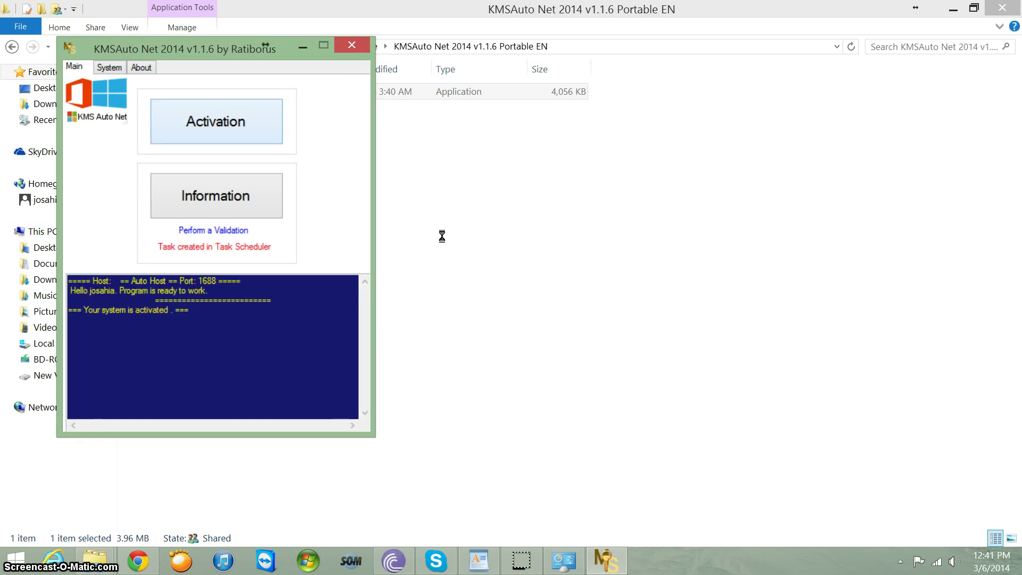
Step: Click Activation on KMSAuto Net's Main tab to show Activate Windows and Activate Office
left_click(265, 124)
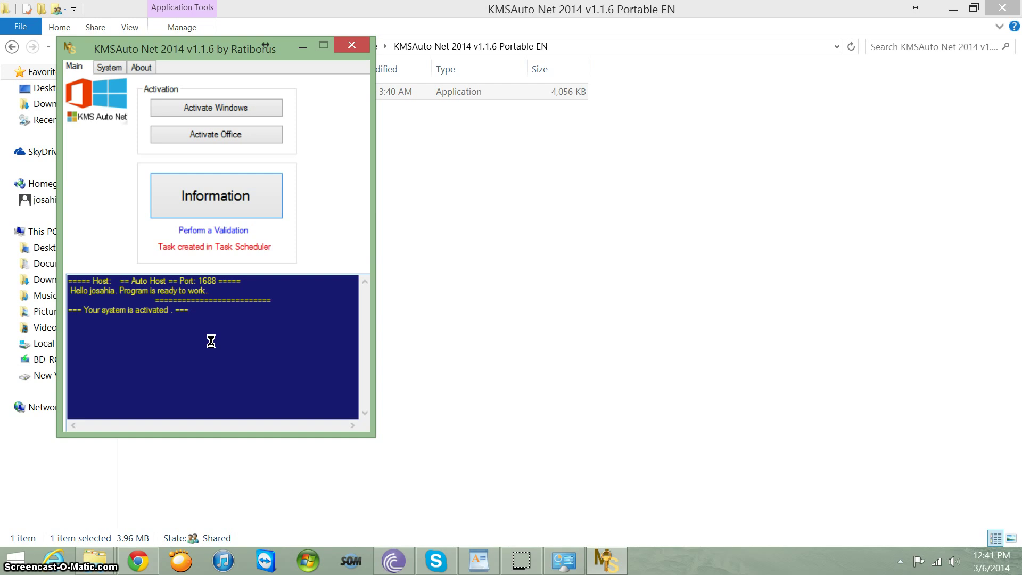
Step: Minimize the File Explorer folder window, then the KMSAuto Net window
left_click(470, 262)
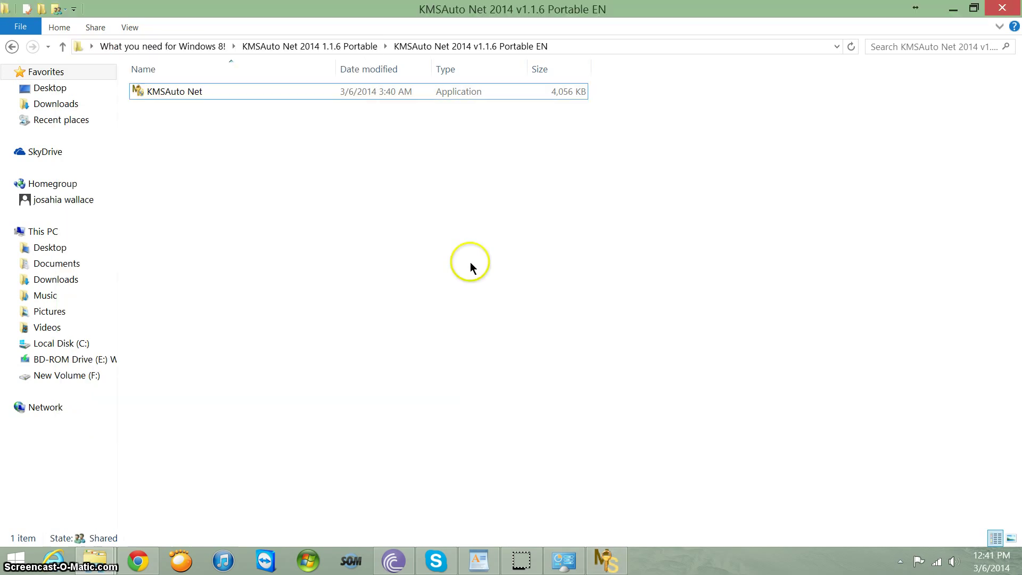
left_click(960, 12)
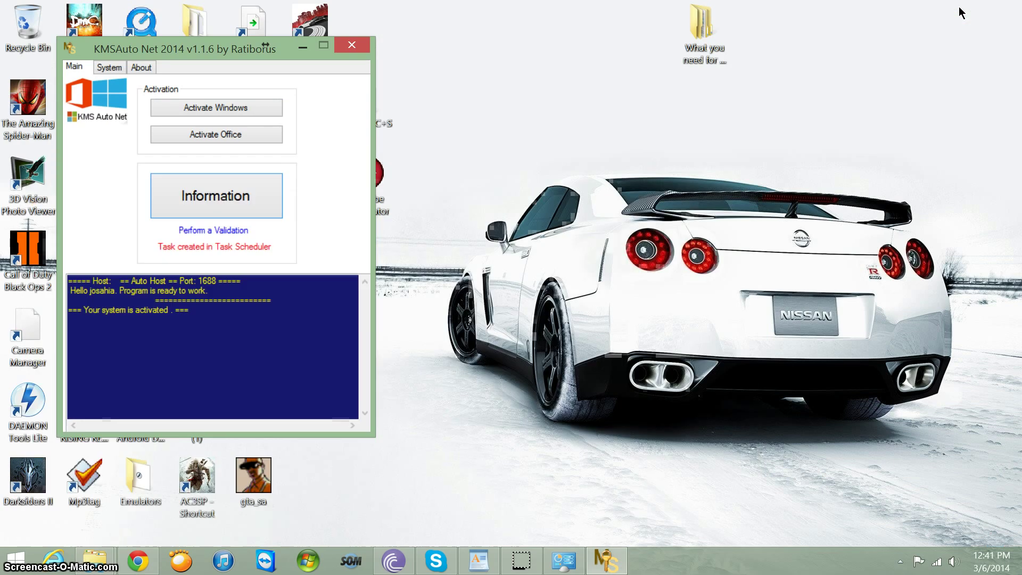
left_click(302, 51)
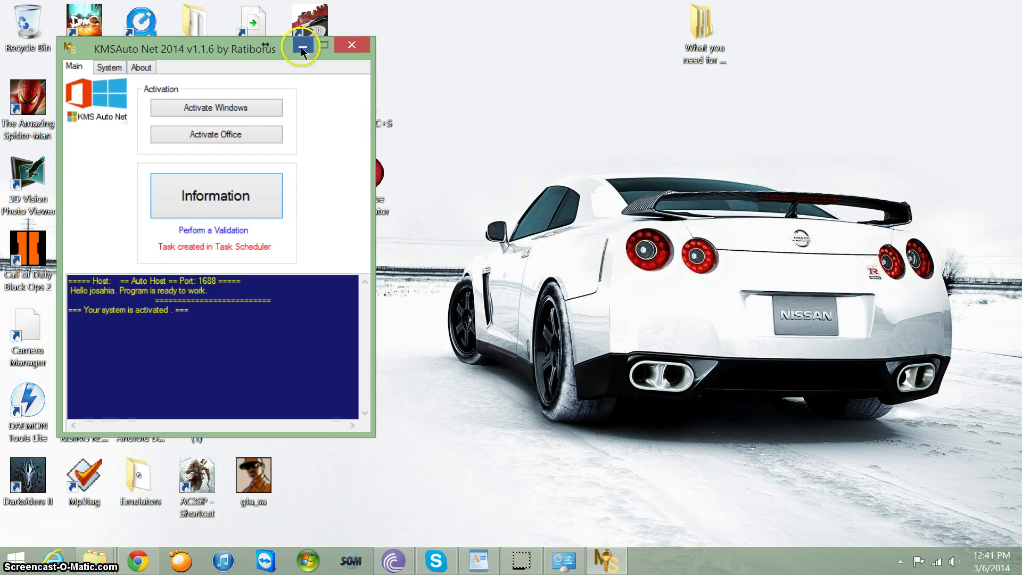